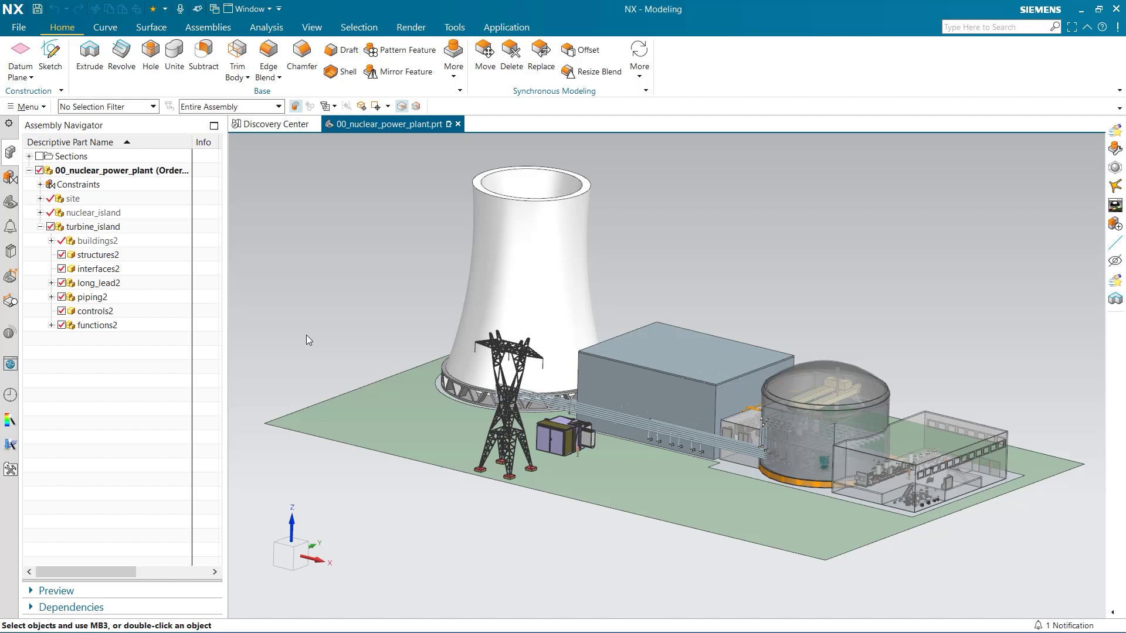
Open the P001_007414_BIM2 building part from buildings2 in its own window.
left_click(50, 241)
left_click(91, 256)
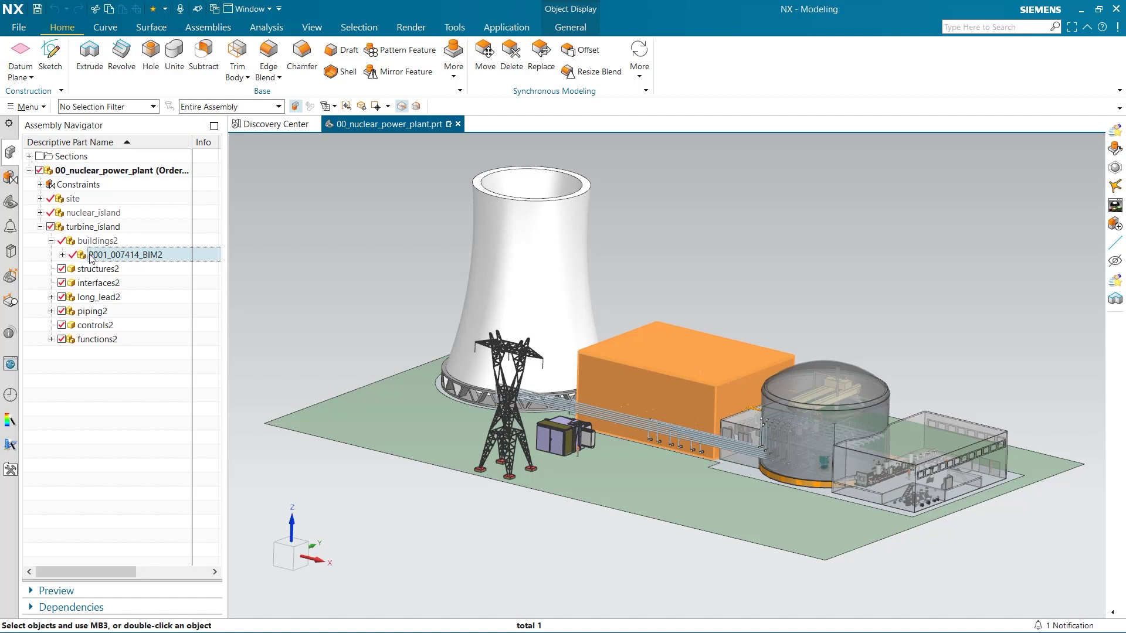
right_click(91, 257)
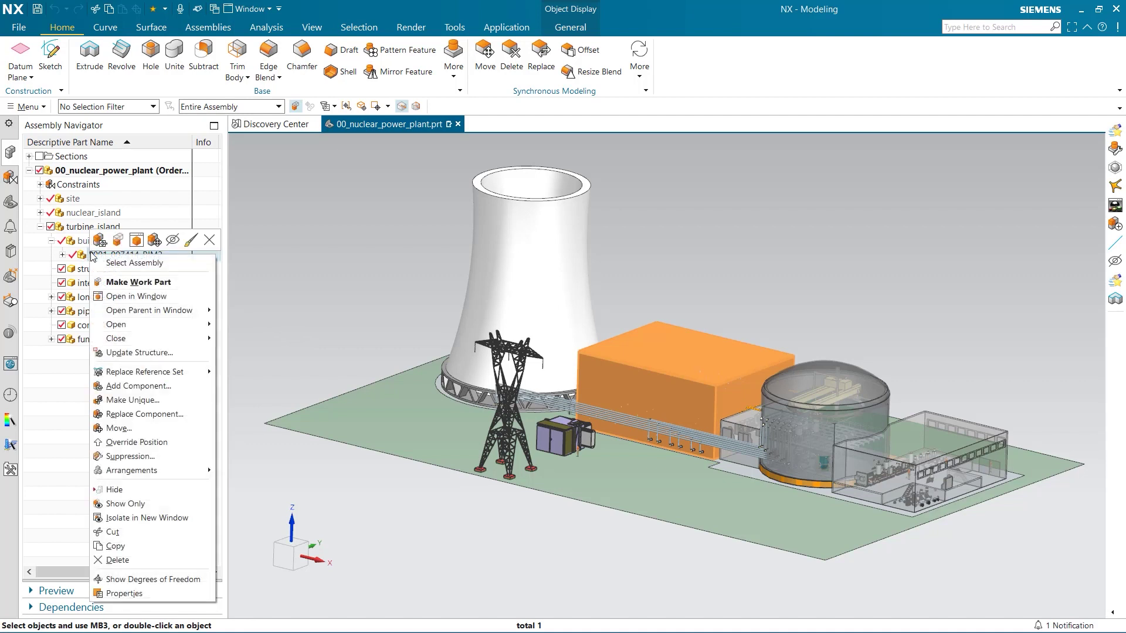
left_click(142, 297)
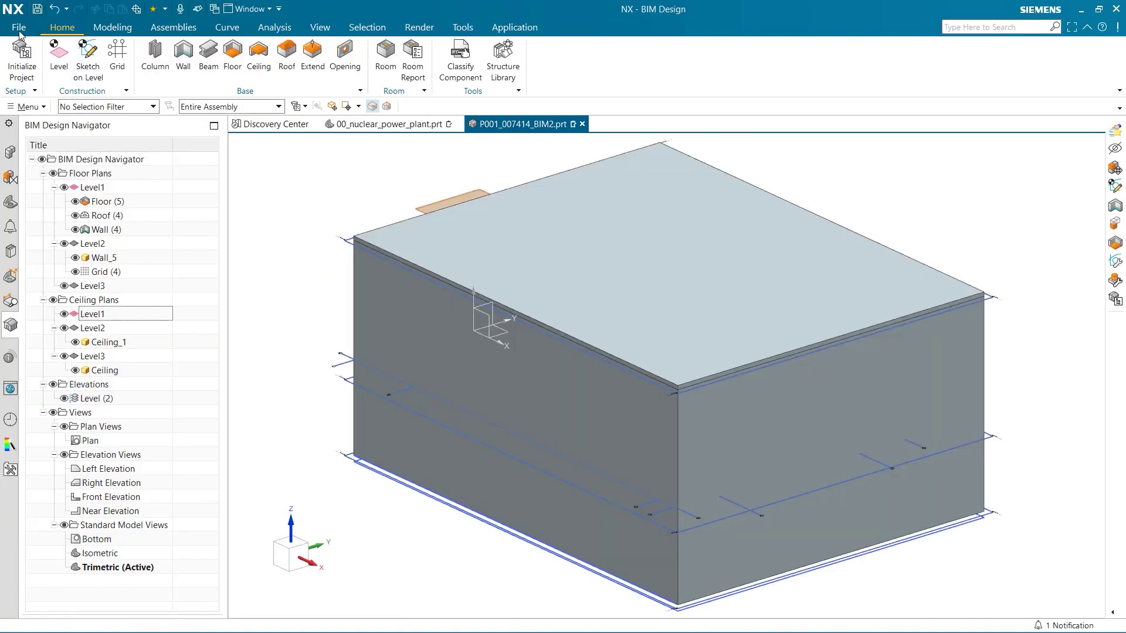
Add a 150-long level line between the existing levels, 82.45 above the bottom level.
left_click(63, 67)
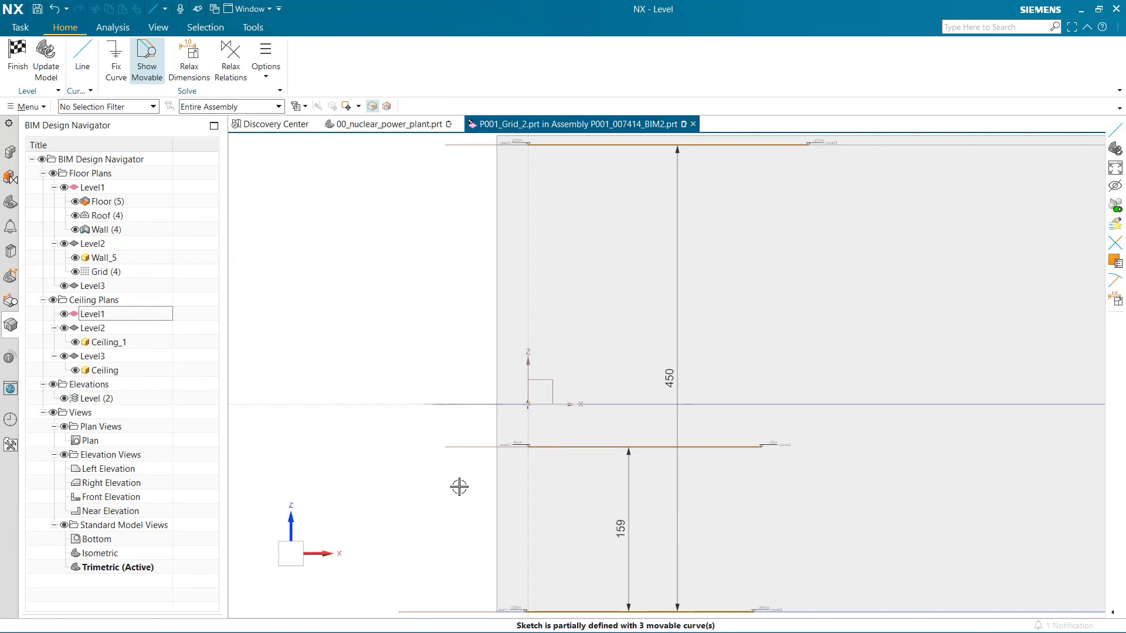
left_click(82, 55)
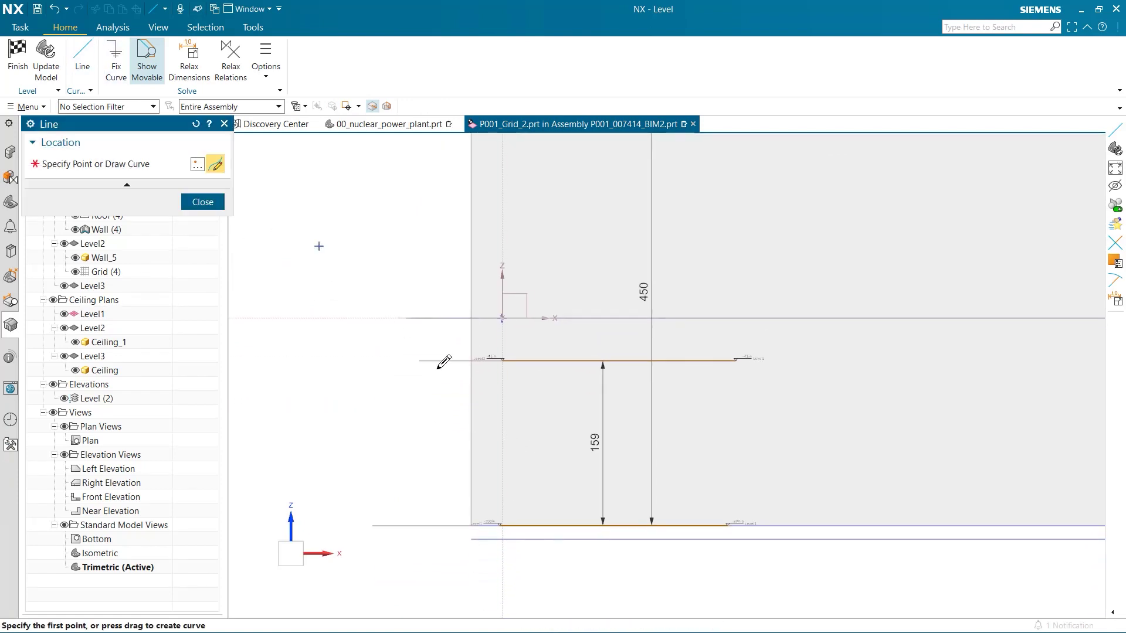
left_click(503, 442)
left_click(656, 442)
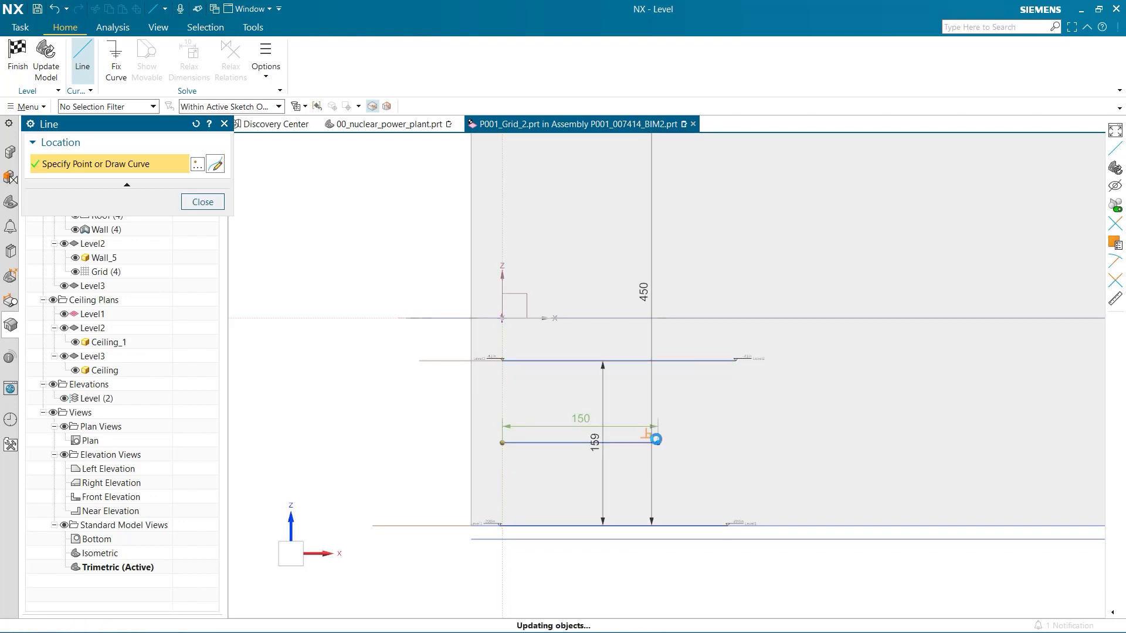
left_click(221, 202)
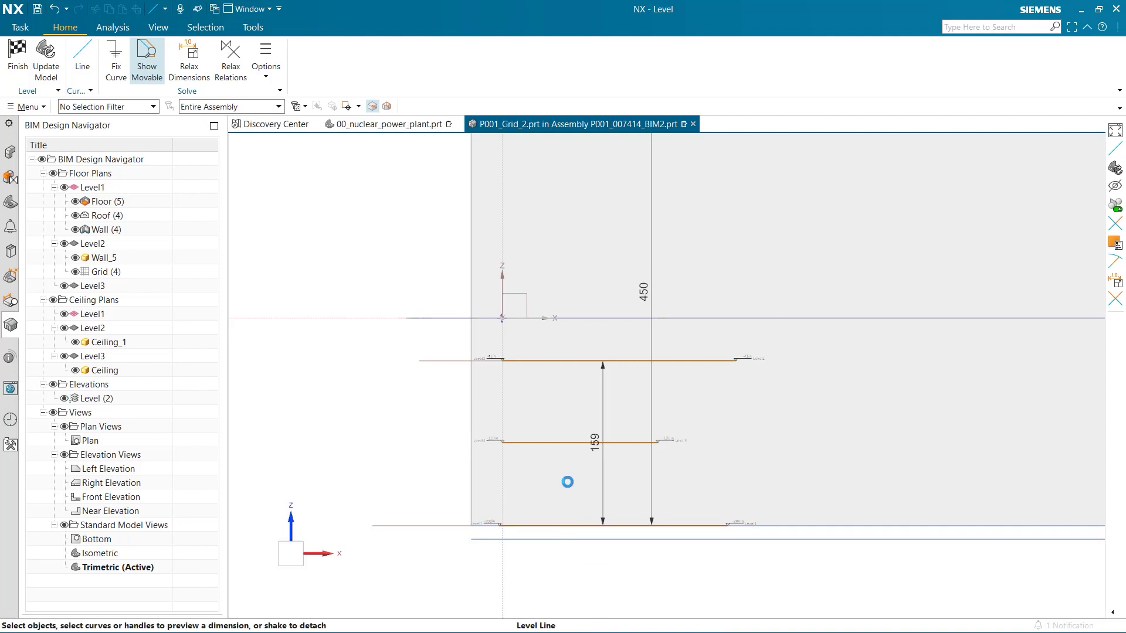
left_click(548, 442)
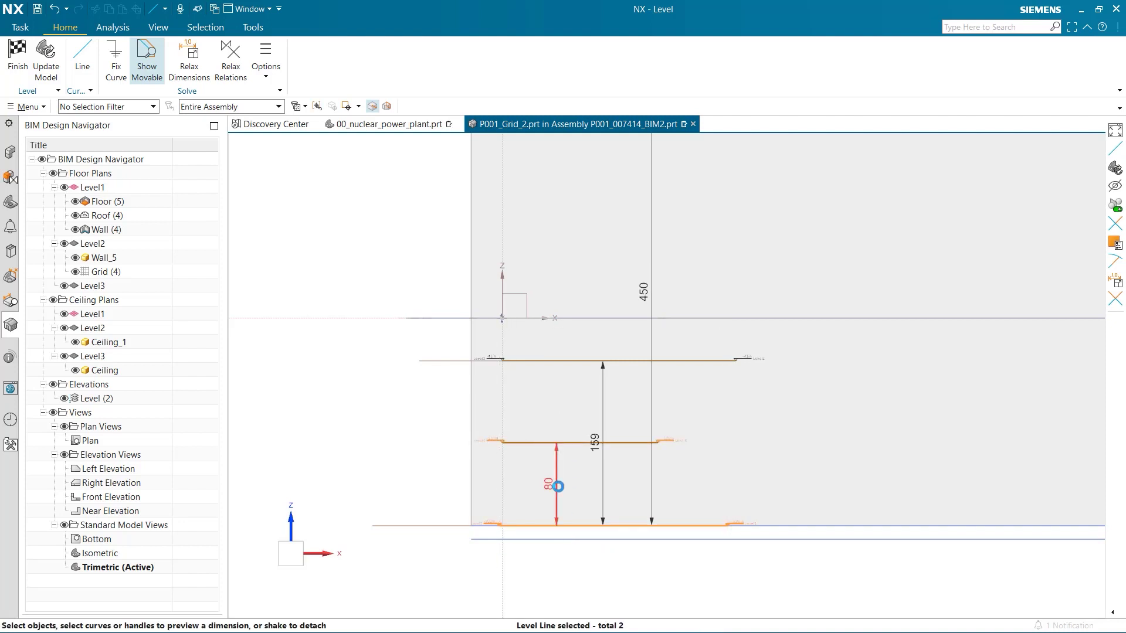
double_click(556, 485)
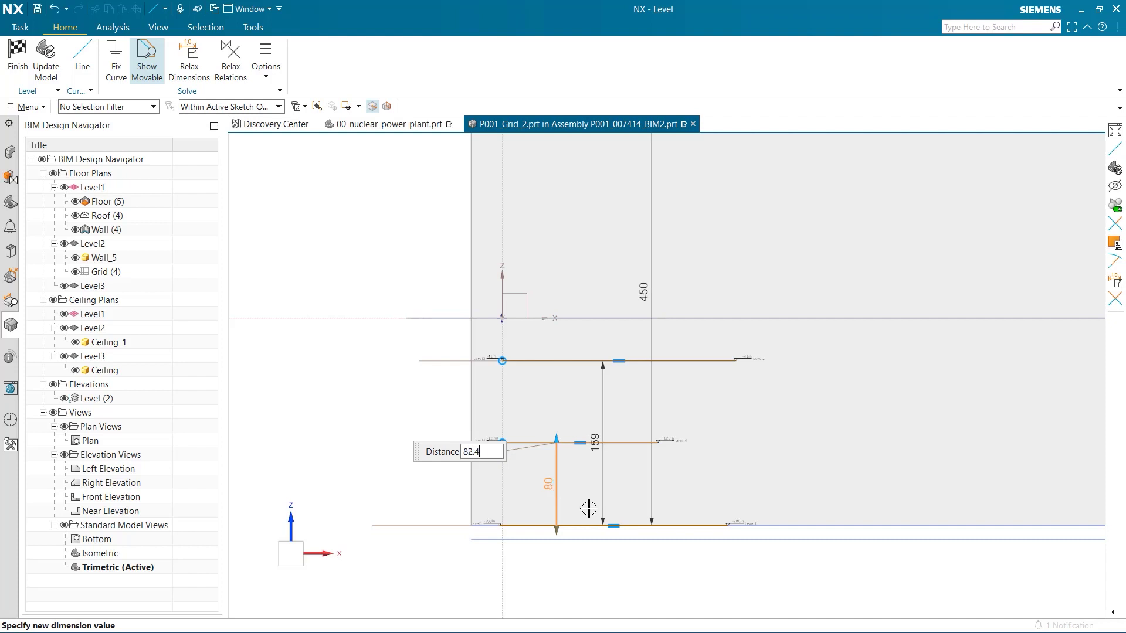
key("Return")
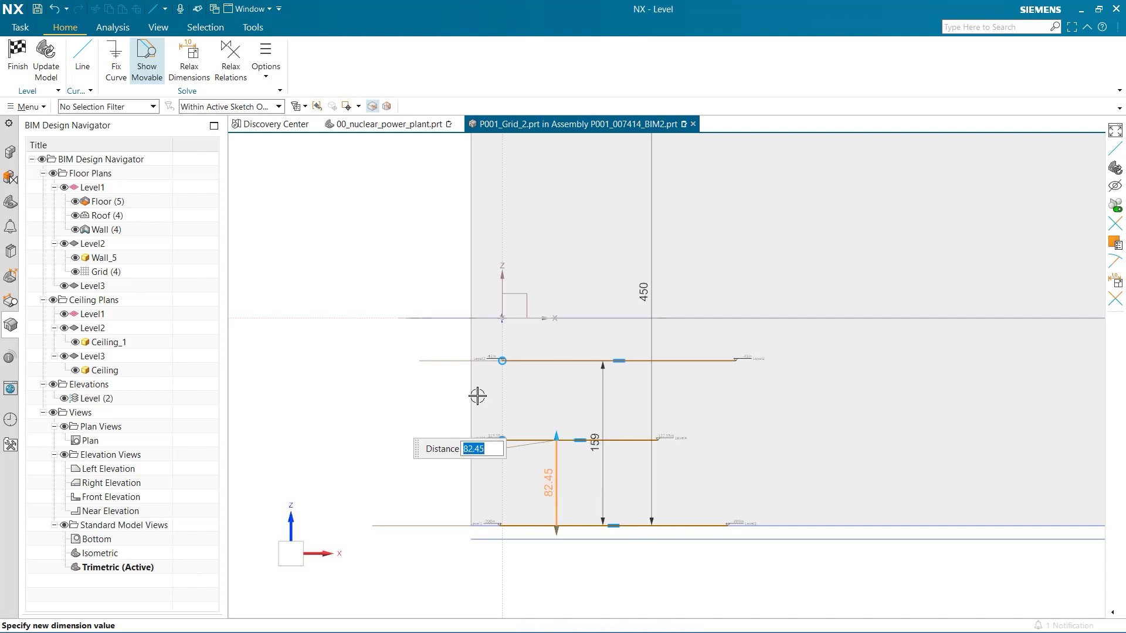
Finish the level, make Level4 the work part and start a sketch on it.
left_click(18, 51)
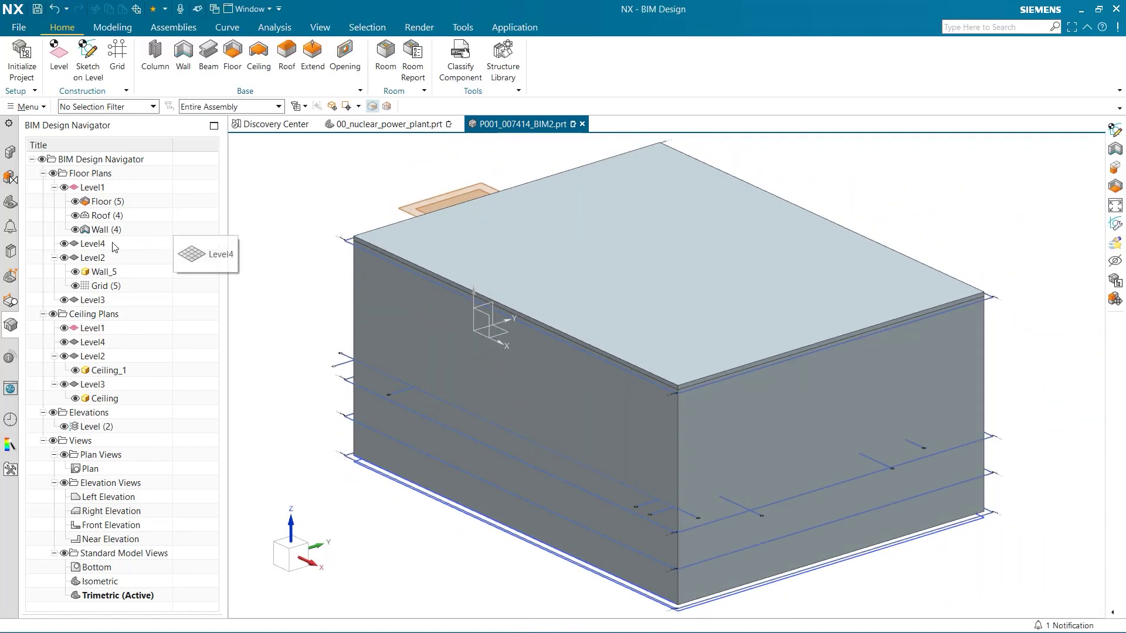
left_click(126, 246)
right_click(125, 245)
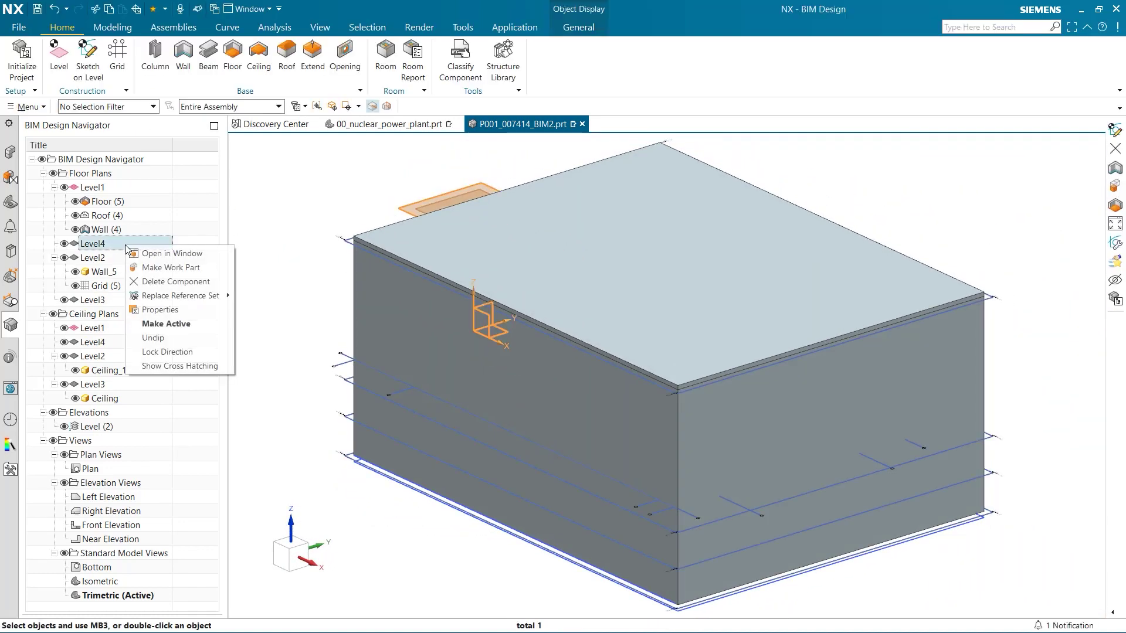
left_click(163, 271)
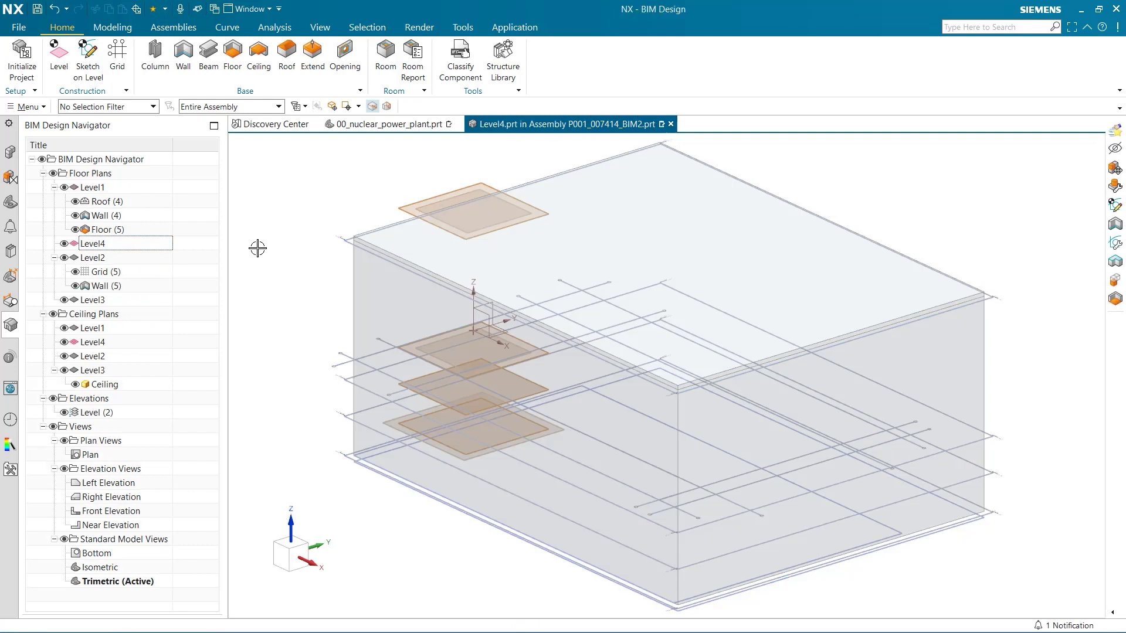
left_click(87, 62)
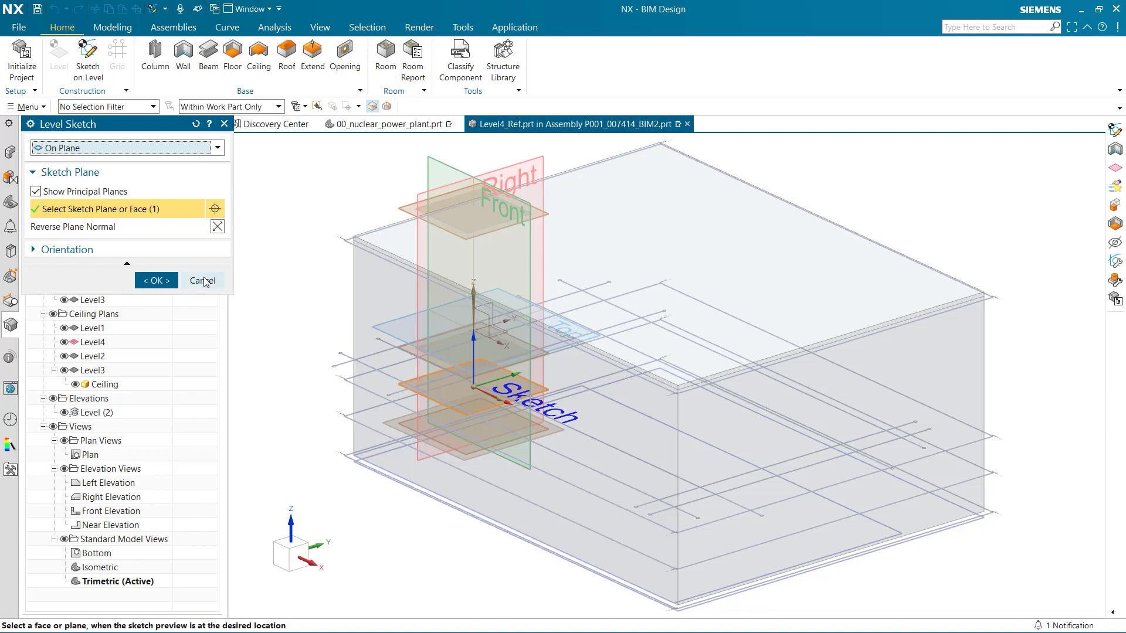
left_click(159, 280)
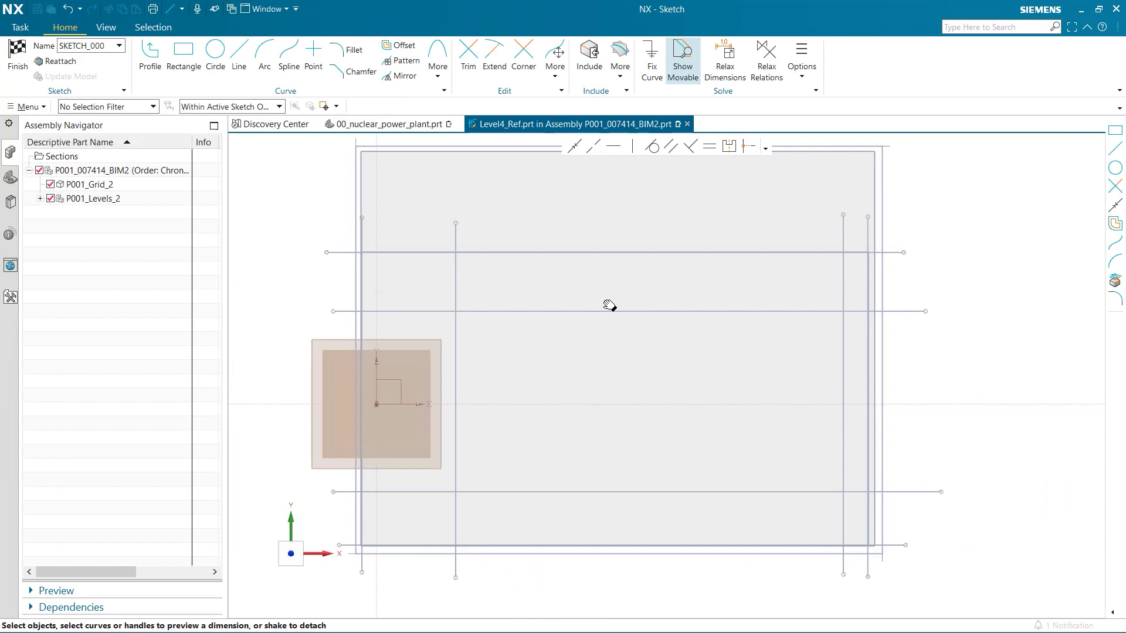
Draw a rectangle from the building outline's top-right corner.
scroll(706, 304, "up", 6)
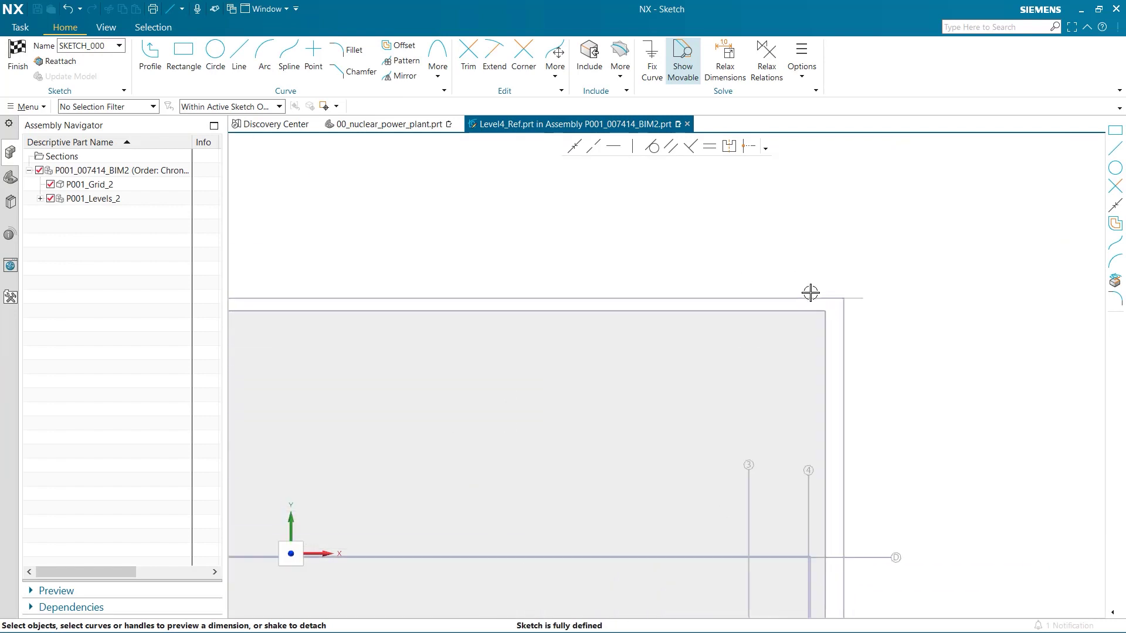
middle_click_drag(810, 292, 769, 271, "shift")
left_click(183, 56)
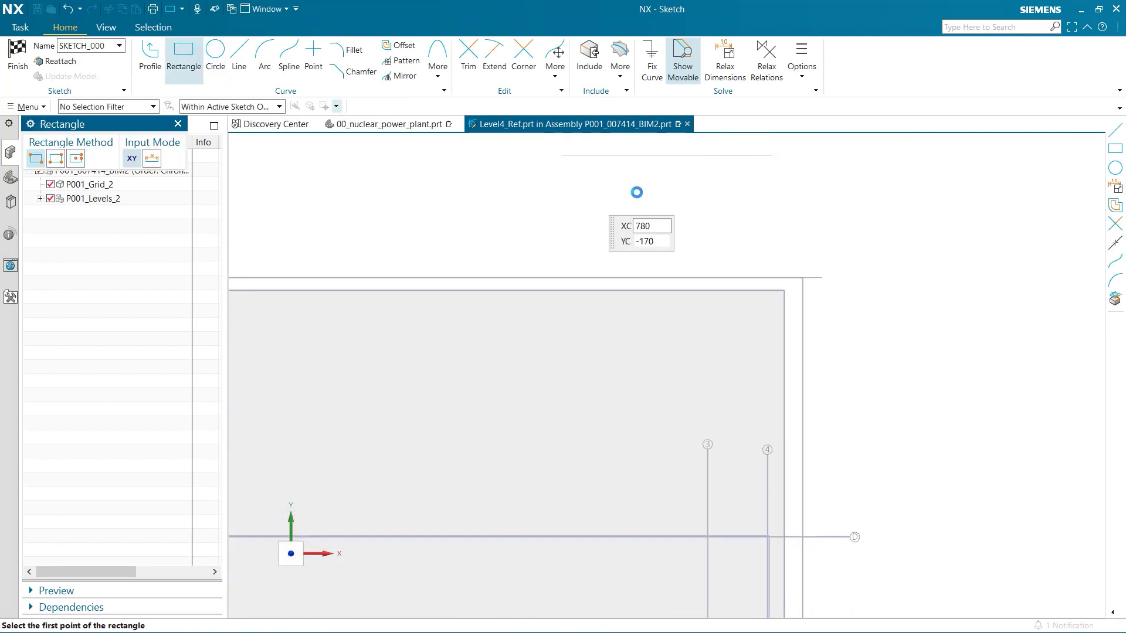
left_click(783, 291)
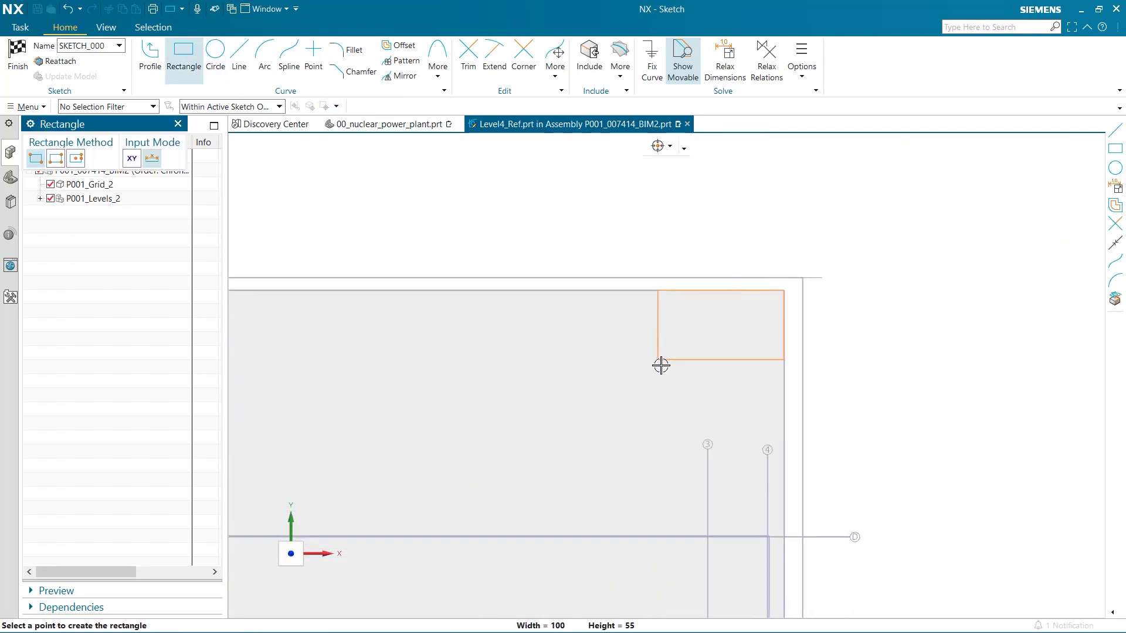
left_click(646, 511)
key("Escape")
Dimension the rectangle to 129.5 high and 49.5 wide without scaling the sketch.
left_click(645, 442)
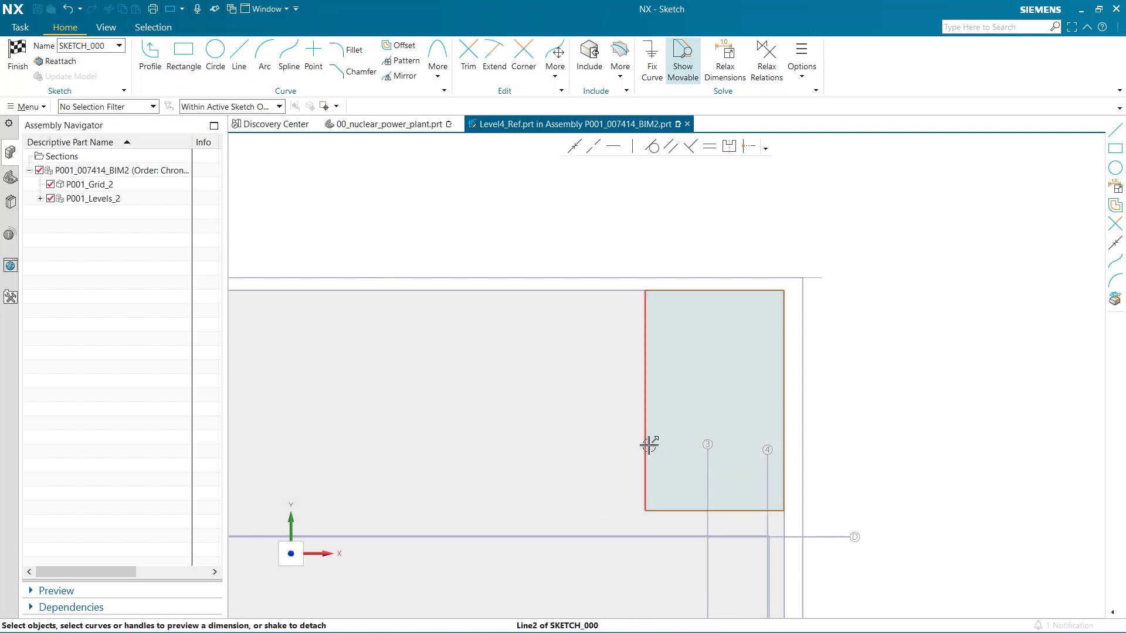
left_click(618, 397)
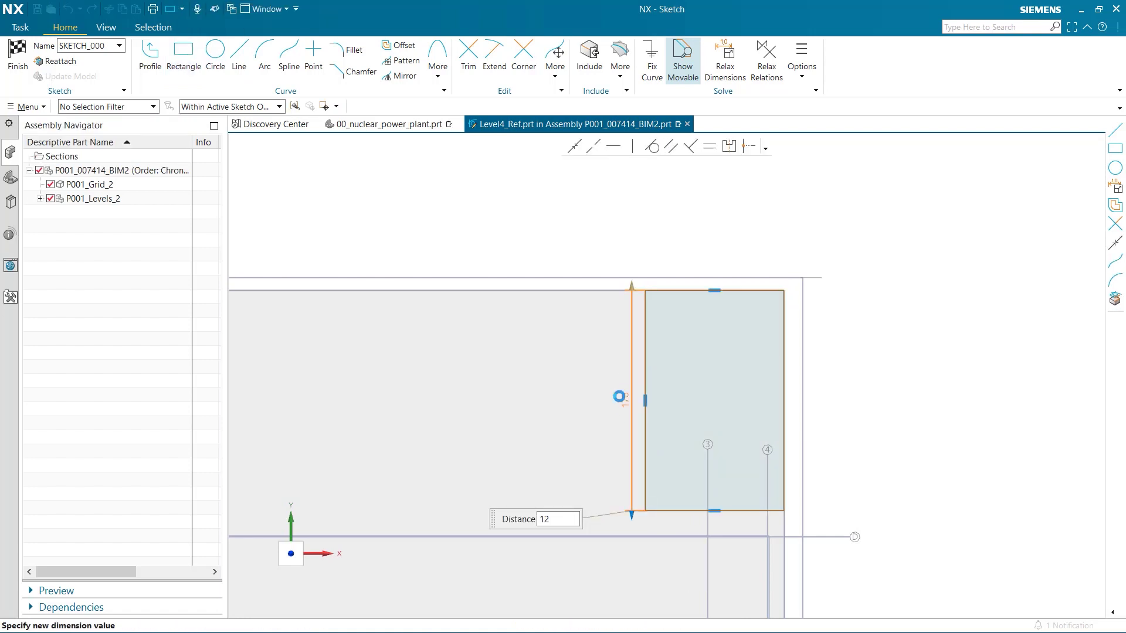
key("Return")
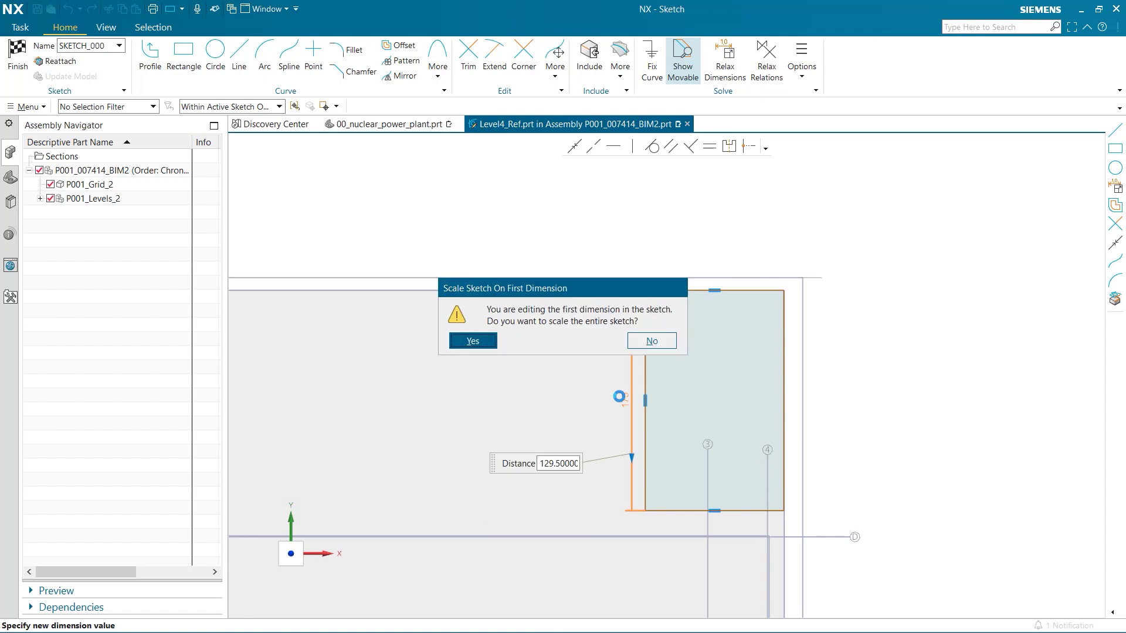
left_click(651, 343)
left_click(743, 452)
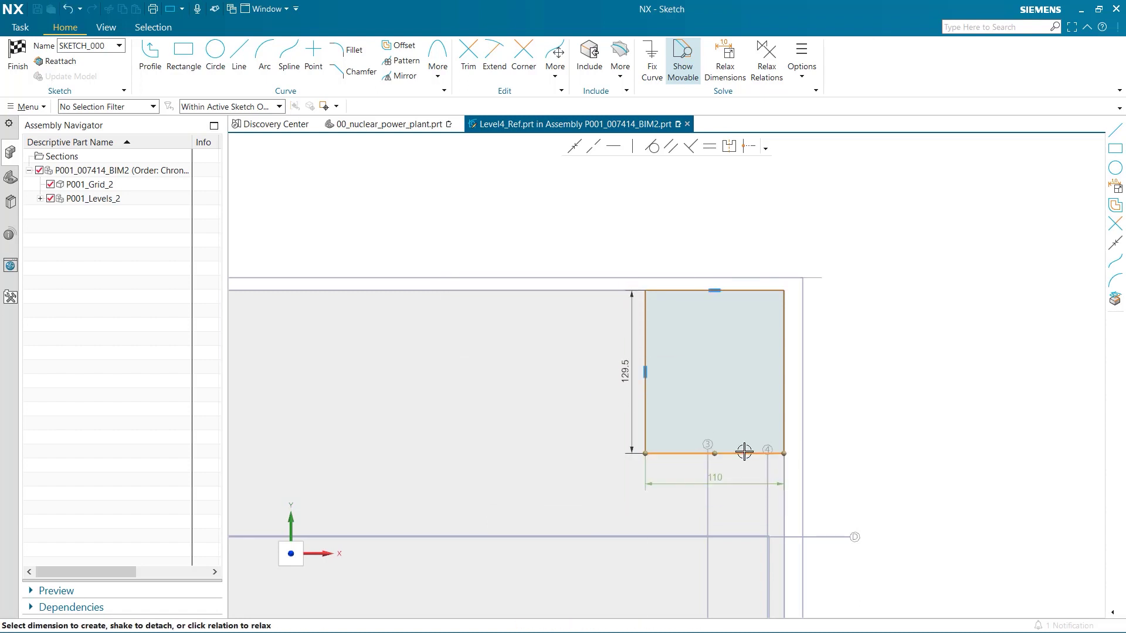
left_click(715, 476)
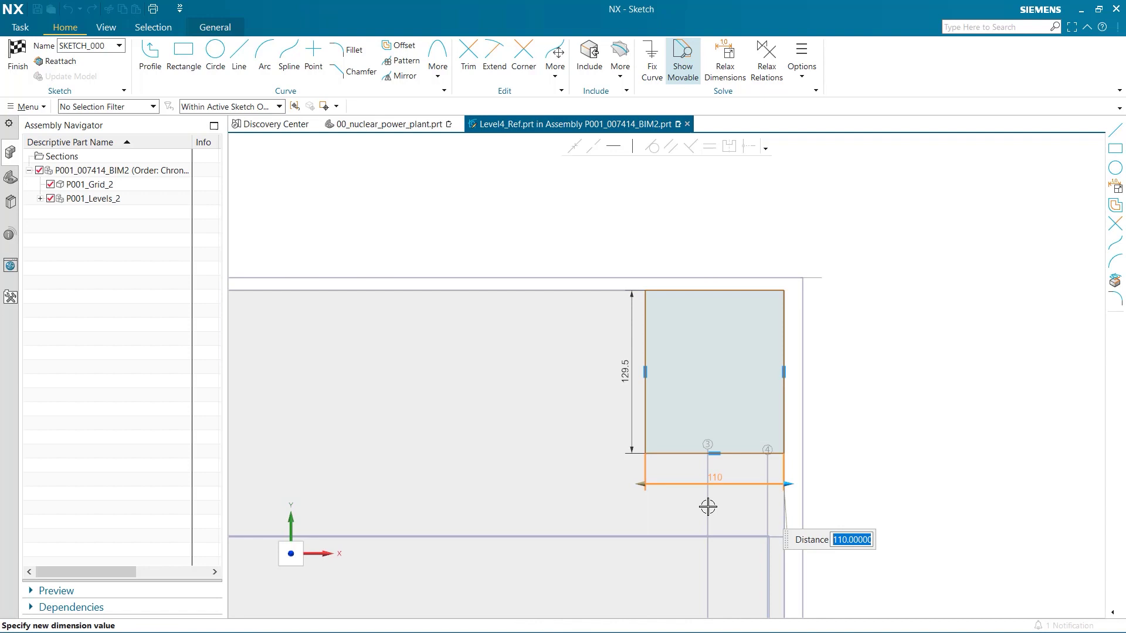
left_click(640, 484)
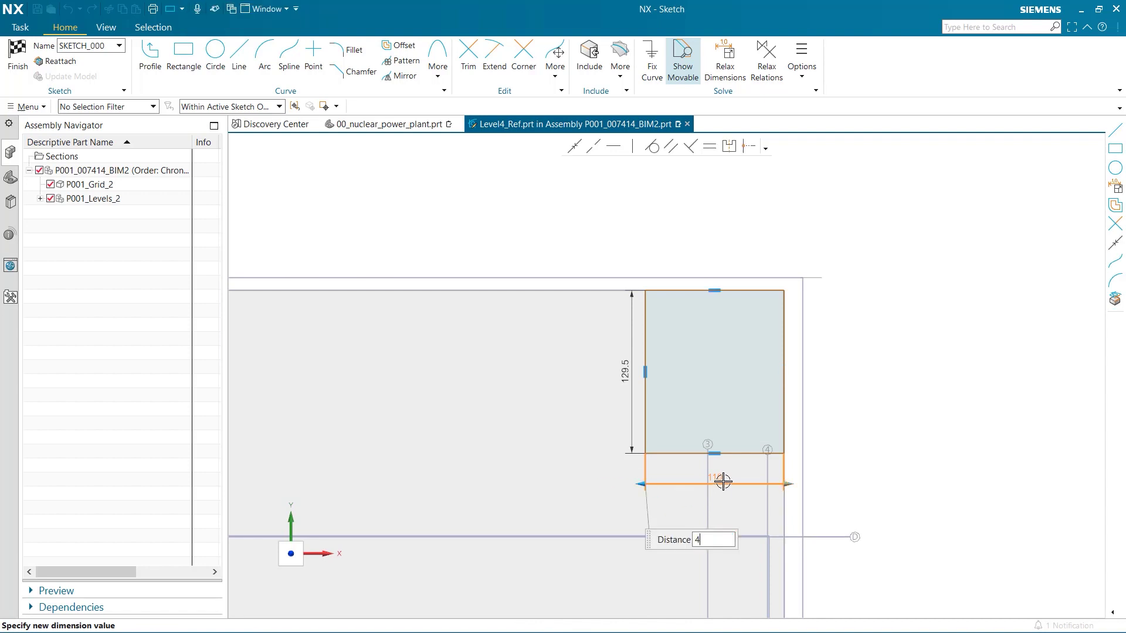
key("Return")
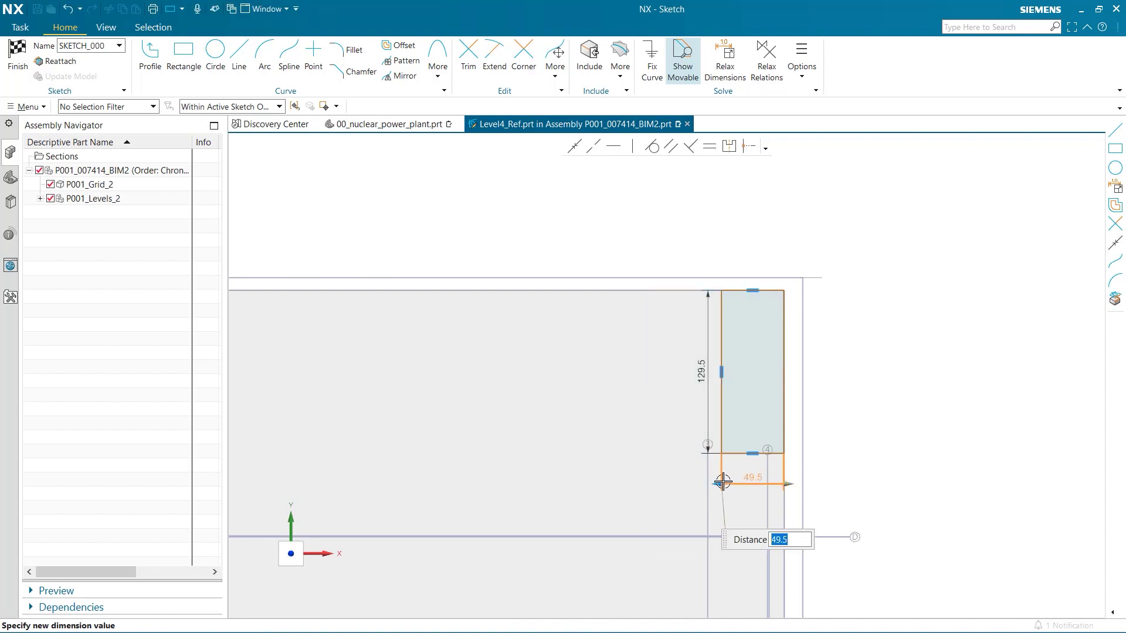
Finish the sketch and create a Floor Style 1 floor on Level4 from the four outline curves.
left_click(18, 56)
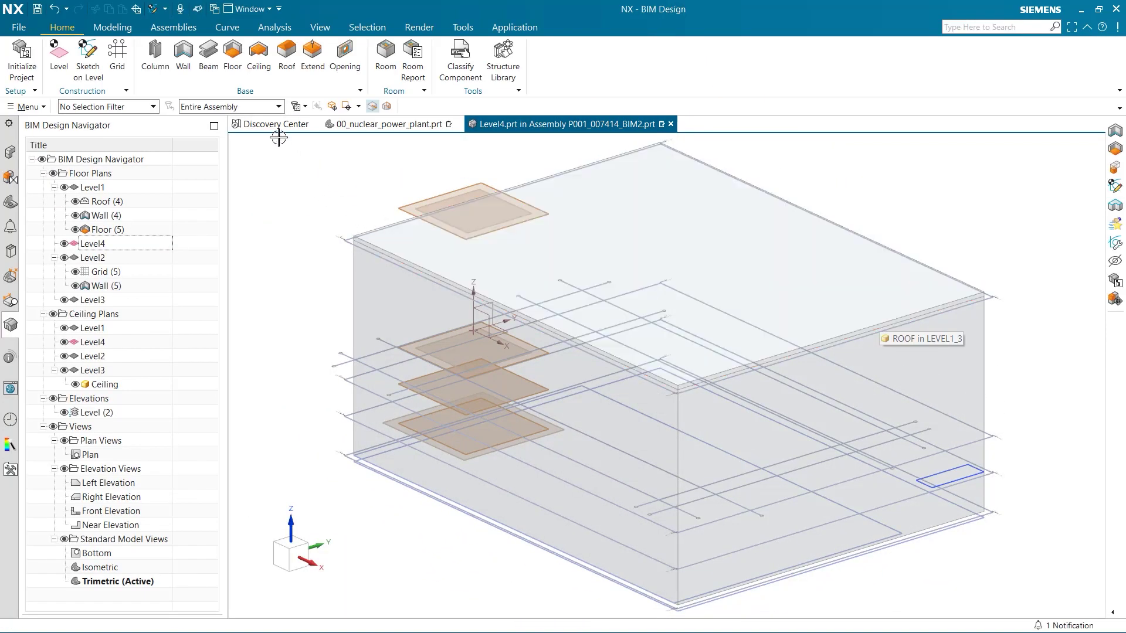
left_click(233, 51)
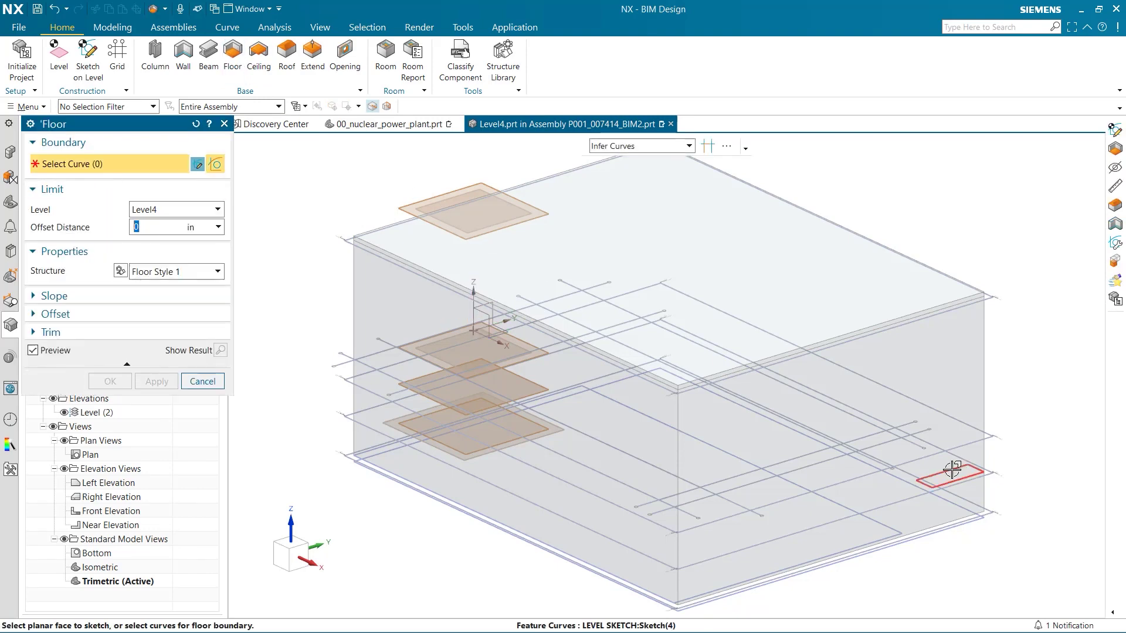
left_click(952, 471)
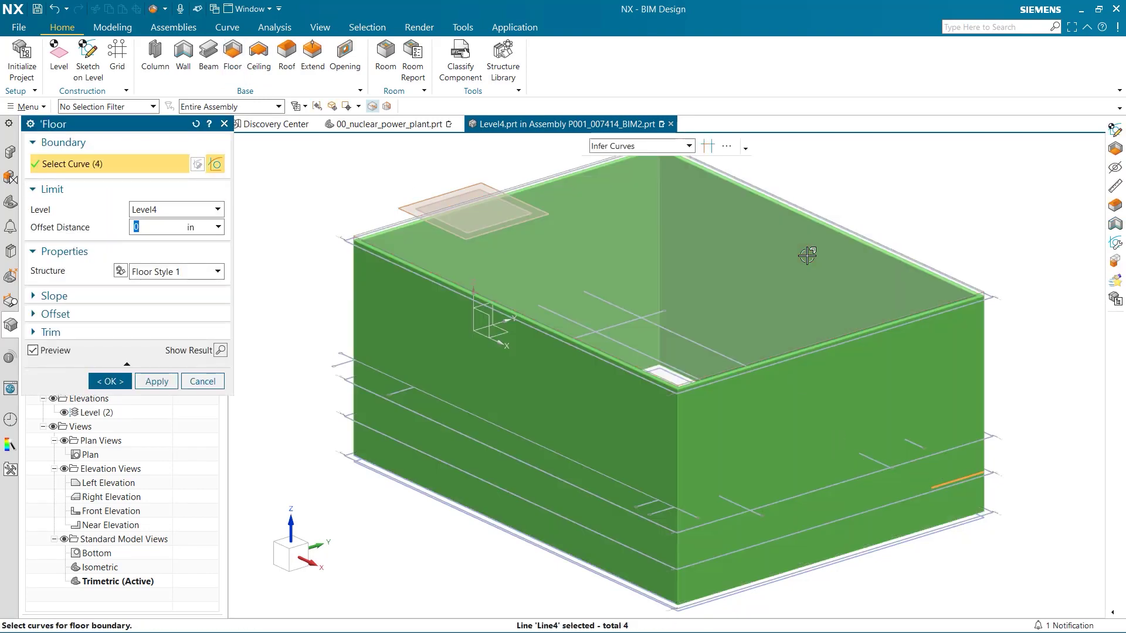
middle_click_drag(786, 251, 607, 226)
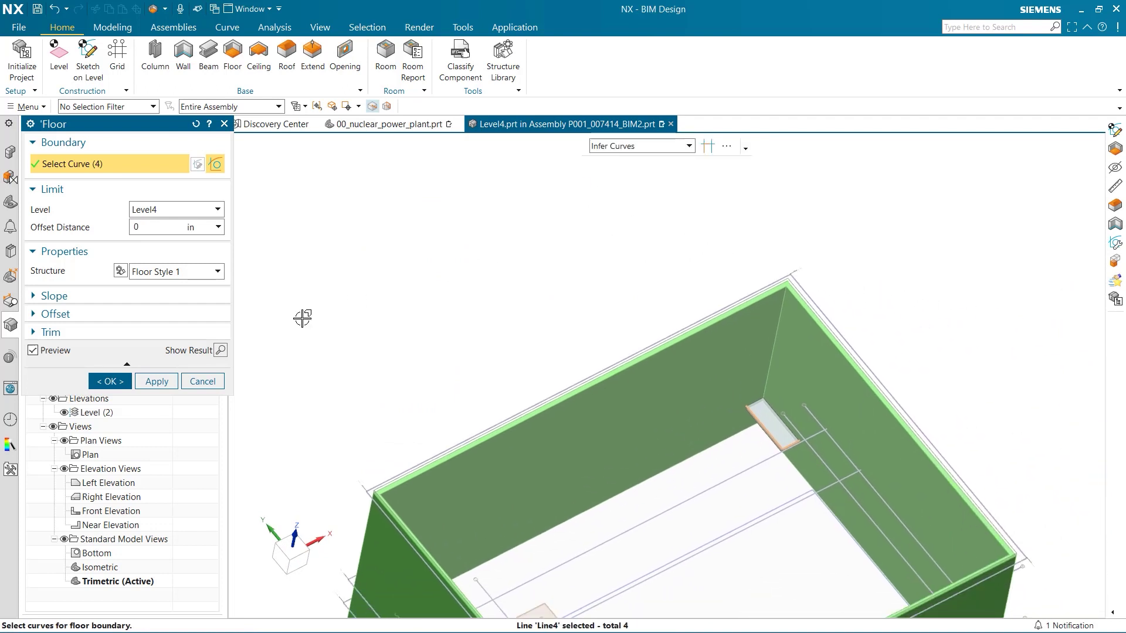
left_click(103, 383)
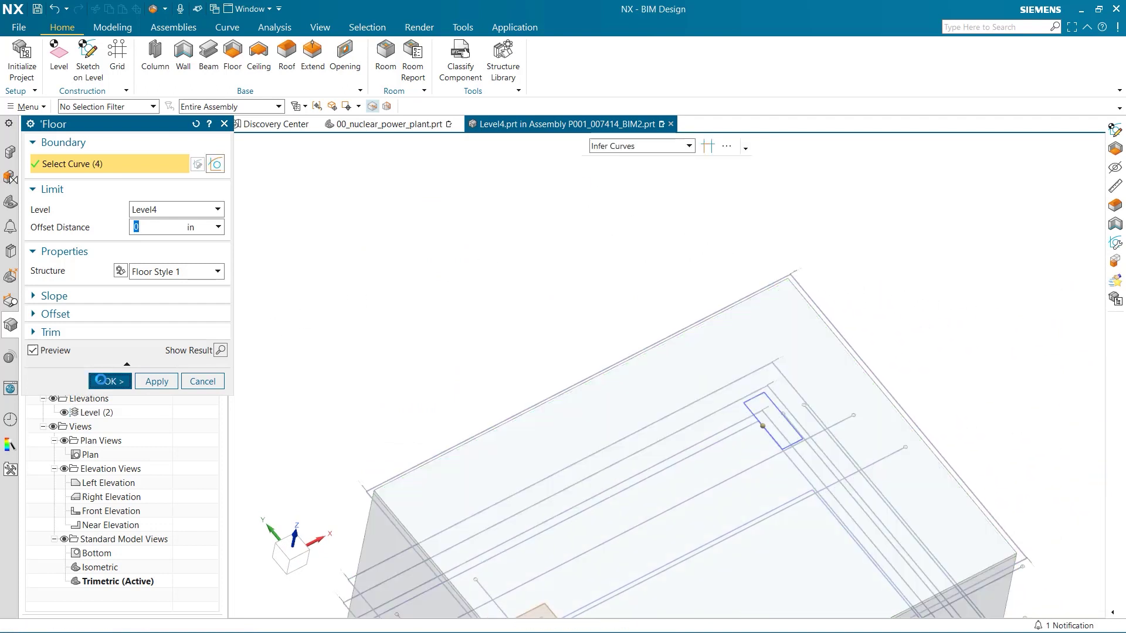
Make Level2 the work part and start a sketch on its datum plane.
right_click(111, 258)
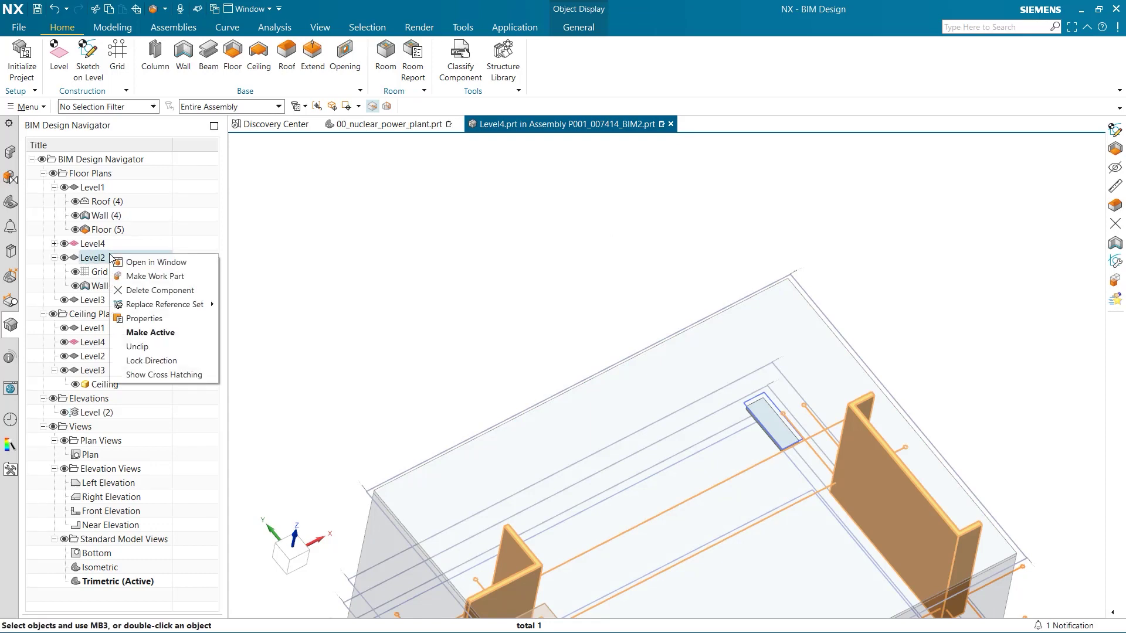
left_click(153, 276)
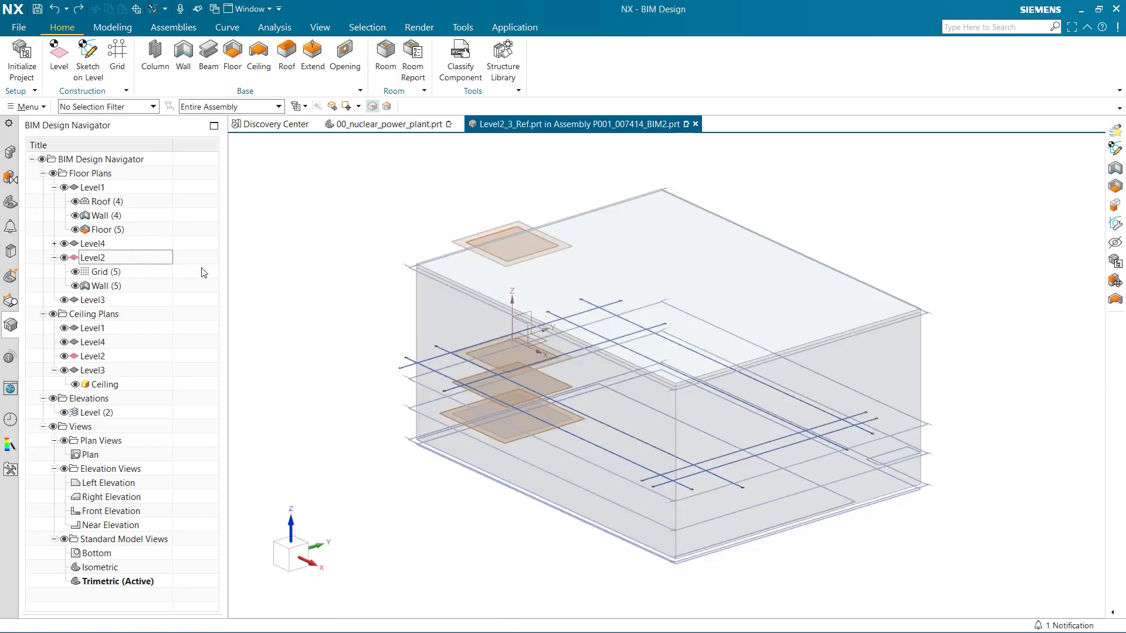
left_click(88, 54)
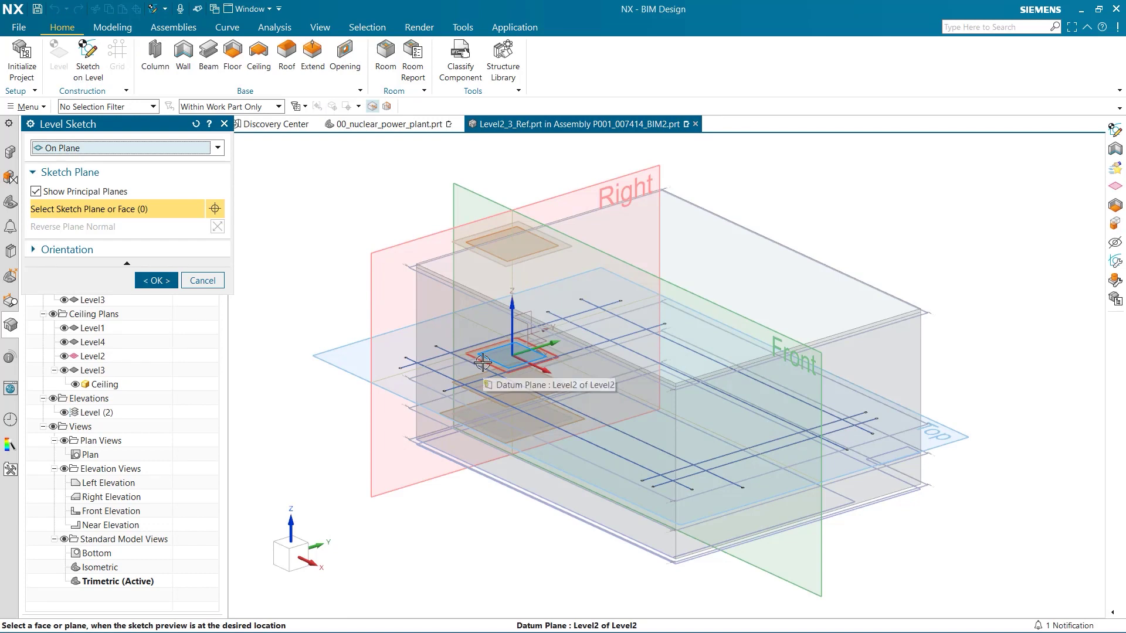
left_click(482, 363)
left_click(156, 280)
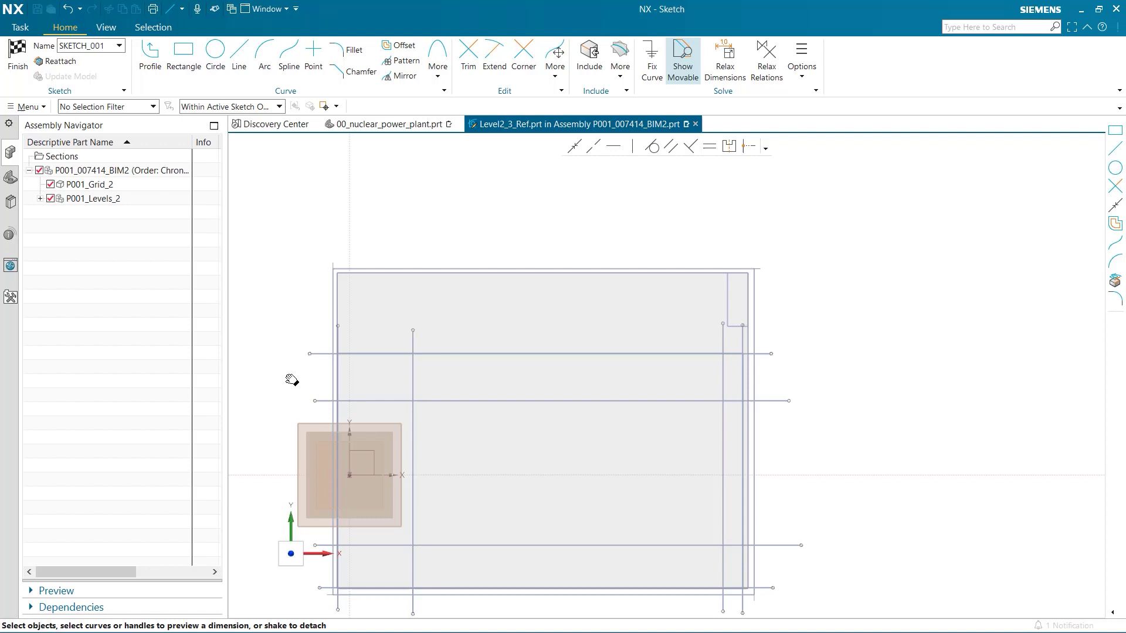
Draw a rectangle over the building footprint starting at its top-left corner.
left_click(183, 50)
scroll(328, 269, "up", 3)
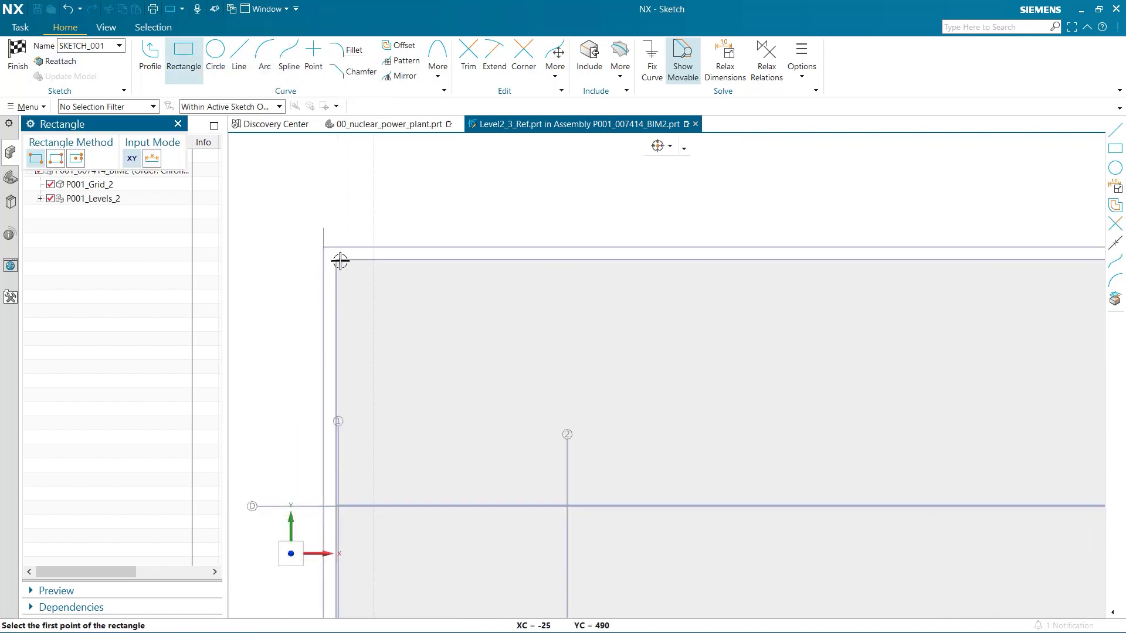
left_click(336, 259)
scroll(527, 399, "down", 3)
scroll(649, 334, "up", 3)
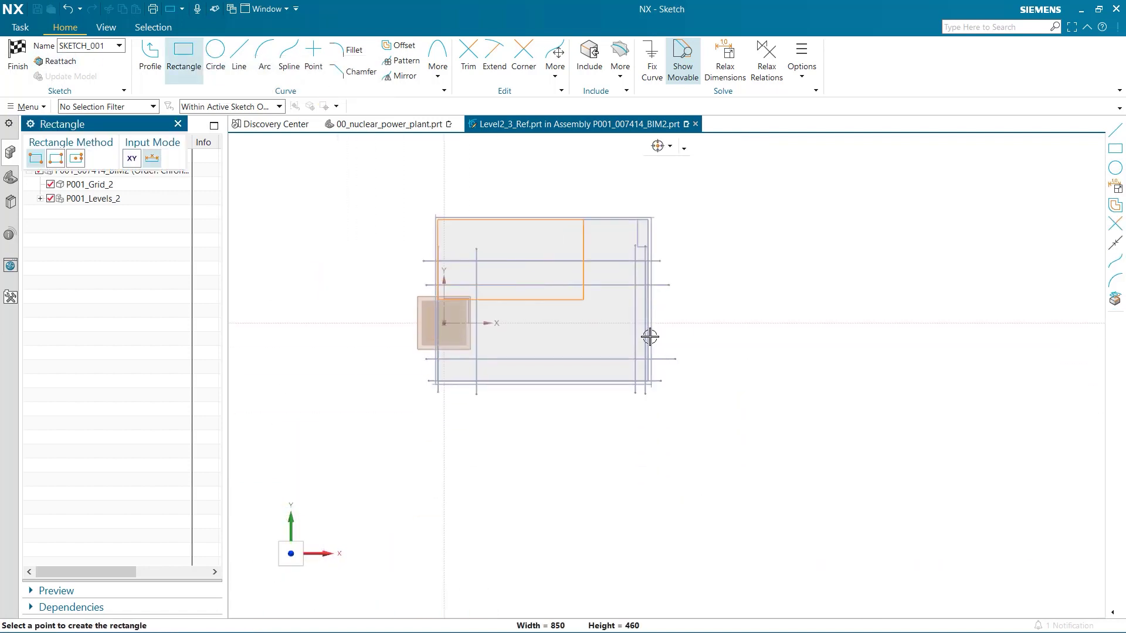
left_click(571, 352)
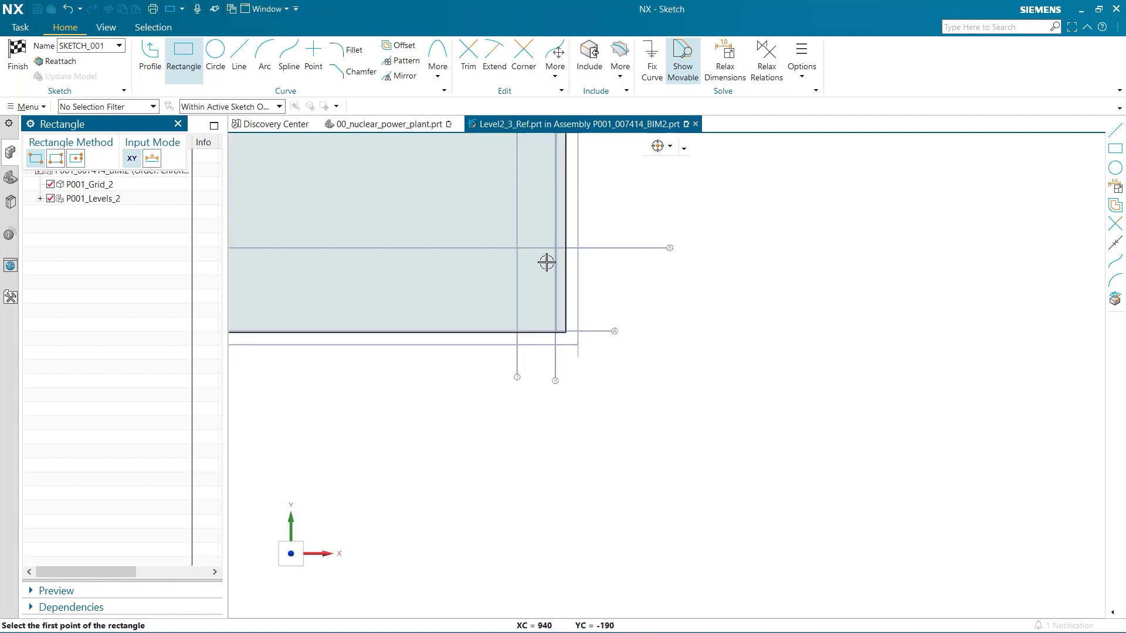
scroll(585, 417, "down", 4)
Draw a horizontal and a vertical line outlining the corner notch.
left_click(238, 48)
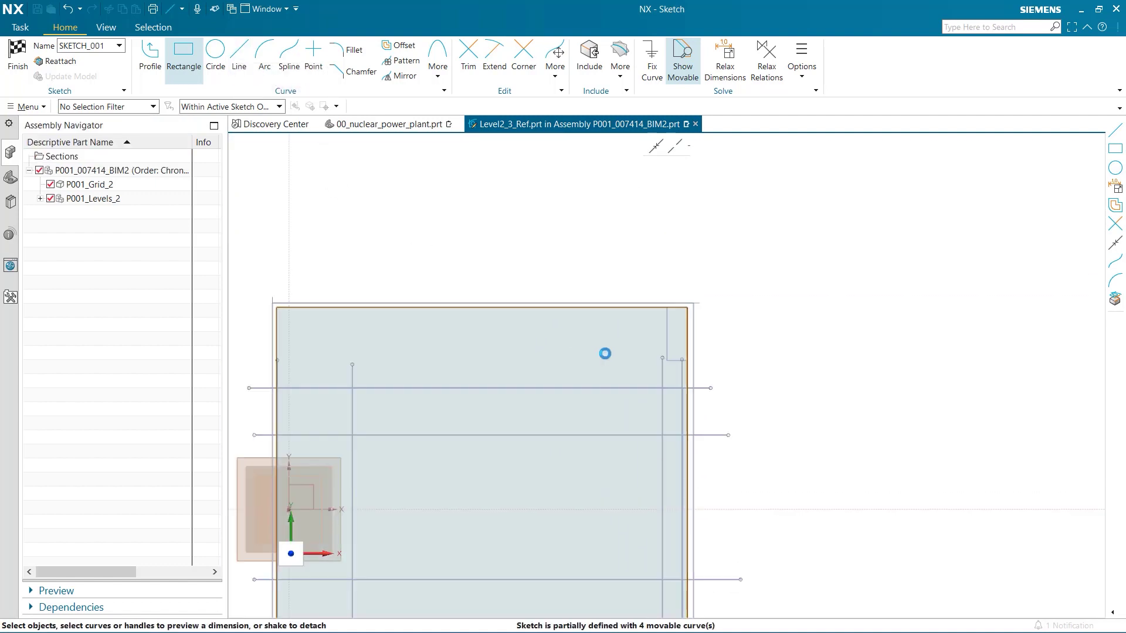
scroll(603, 351, "up", 4)
left_click(845, 372)
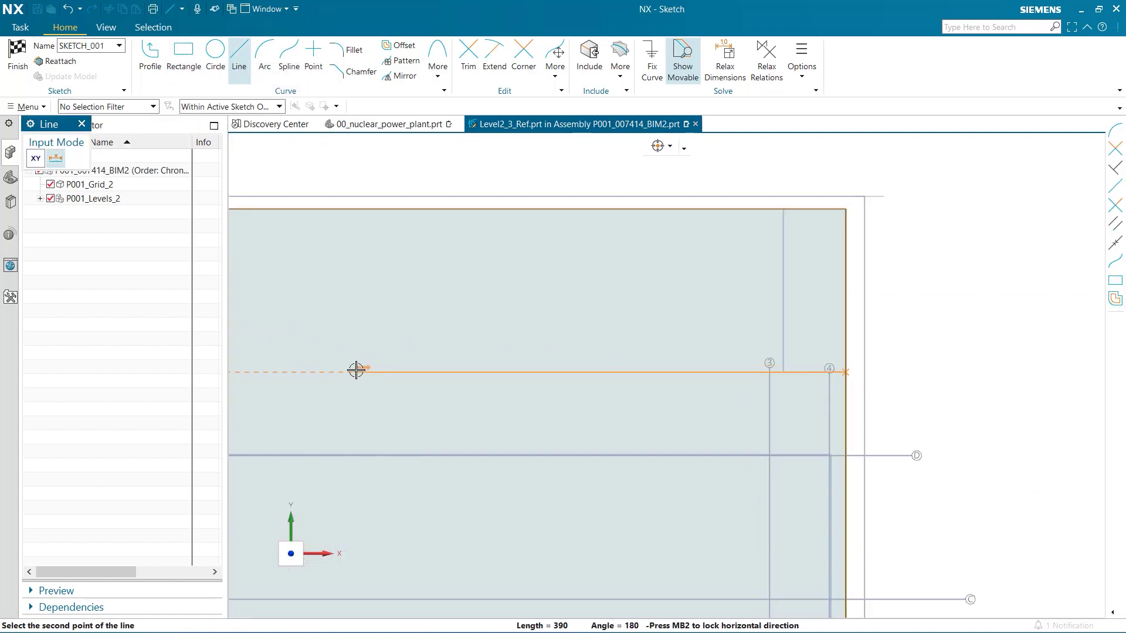
left_click(367, 371)
left_click(367, 209)
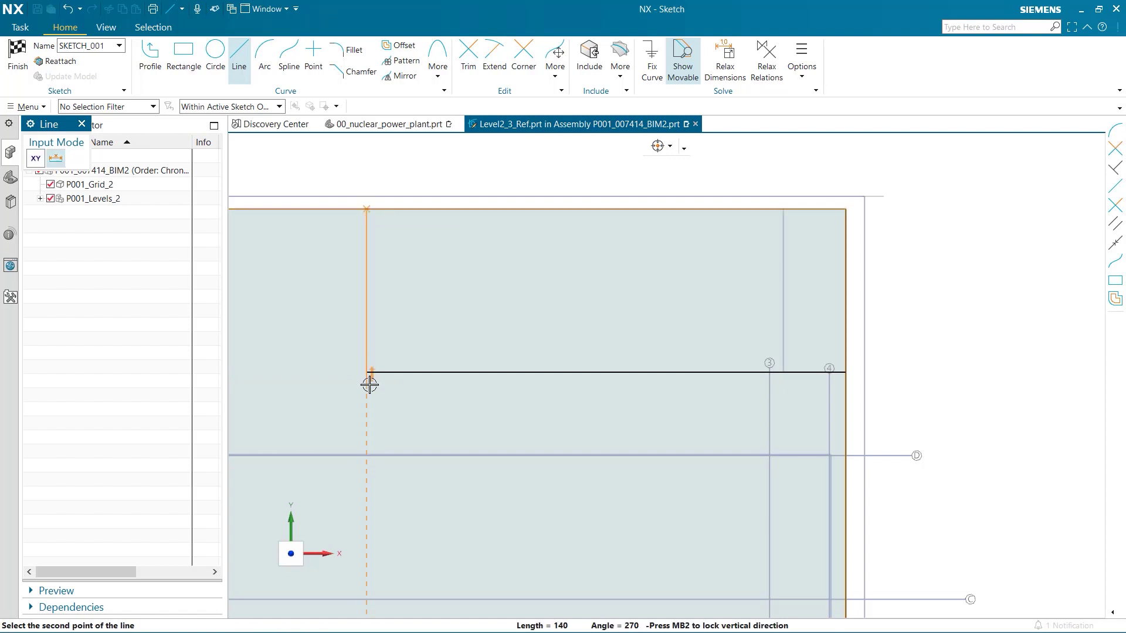
left_click(367, 371)
key("Escape")
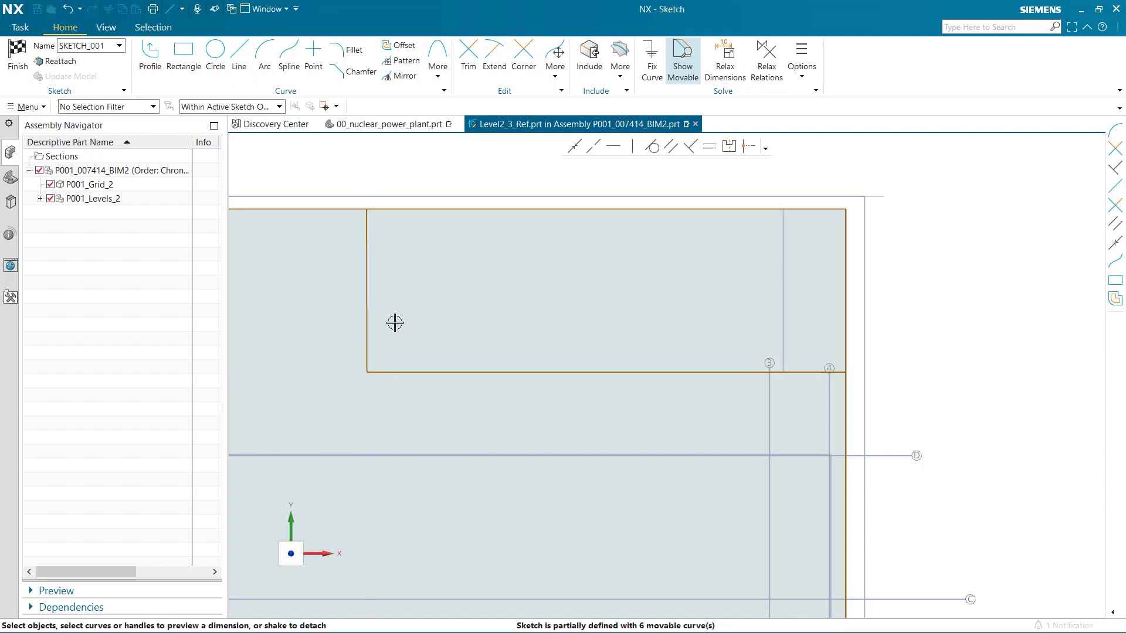
Dimension the notch lines to 129.5 vertically and 214.85 horizontally, without scaling the sketch.
left_click(369, 308)
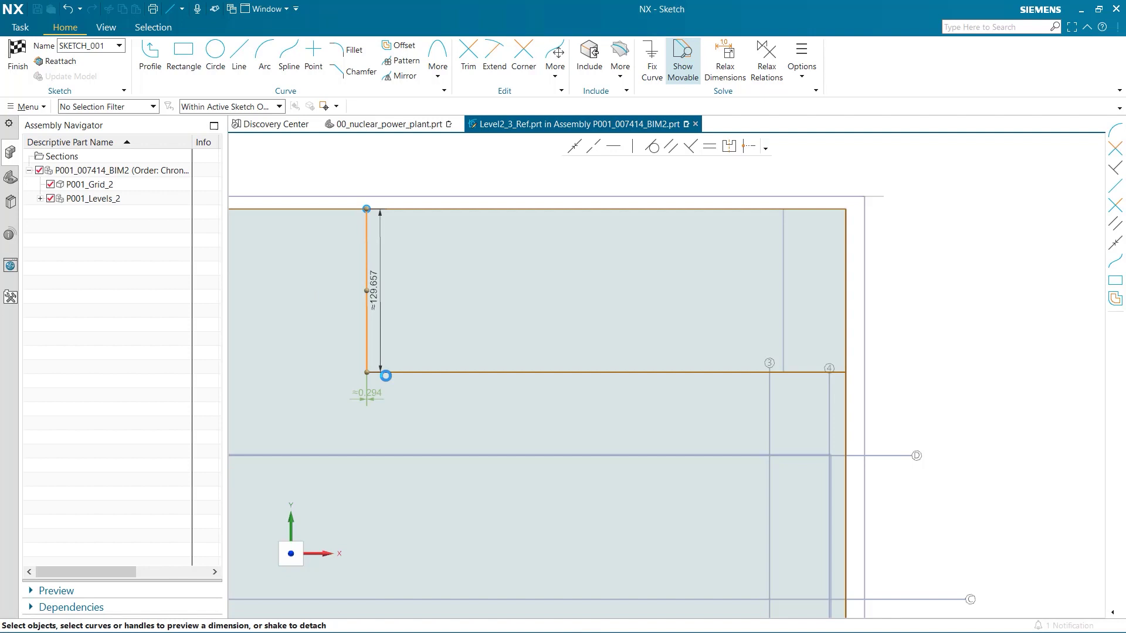
left_click(346, 302)
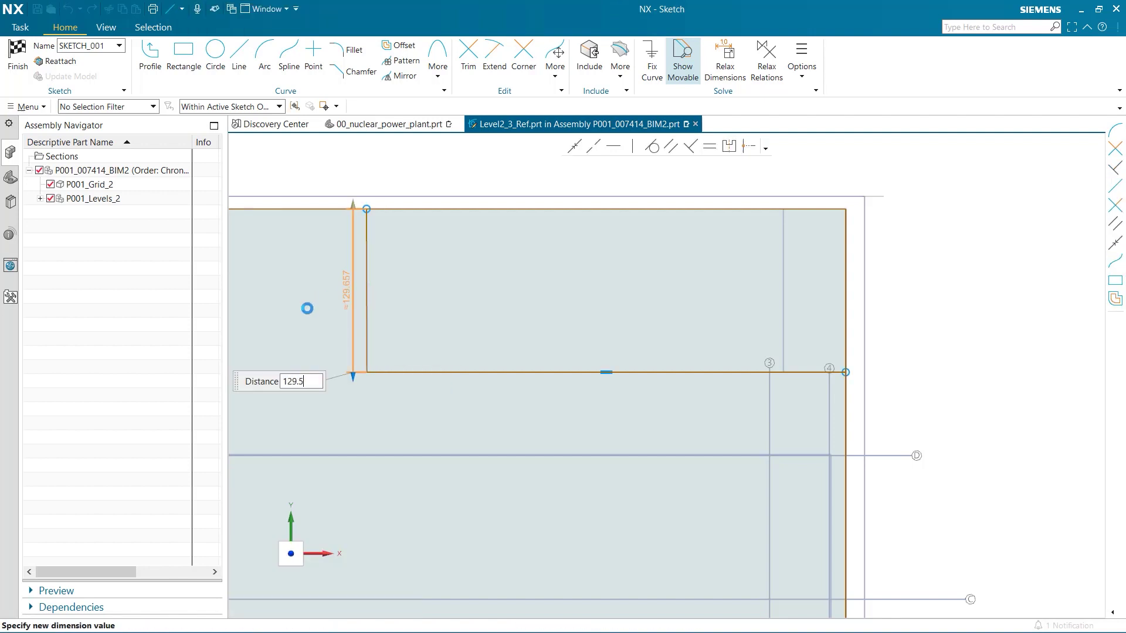
key("Return")
left_click(651, 342)
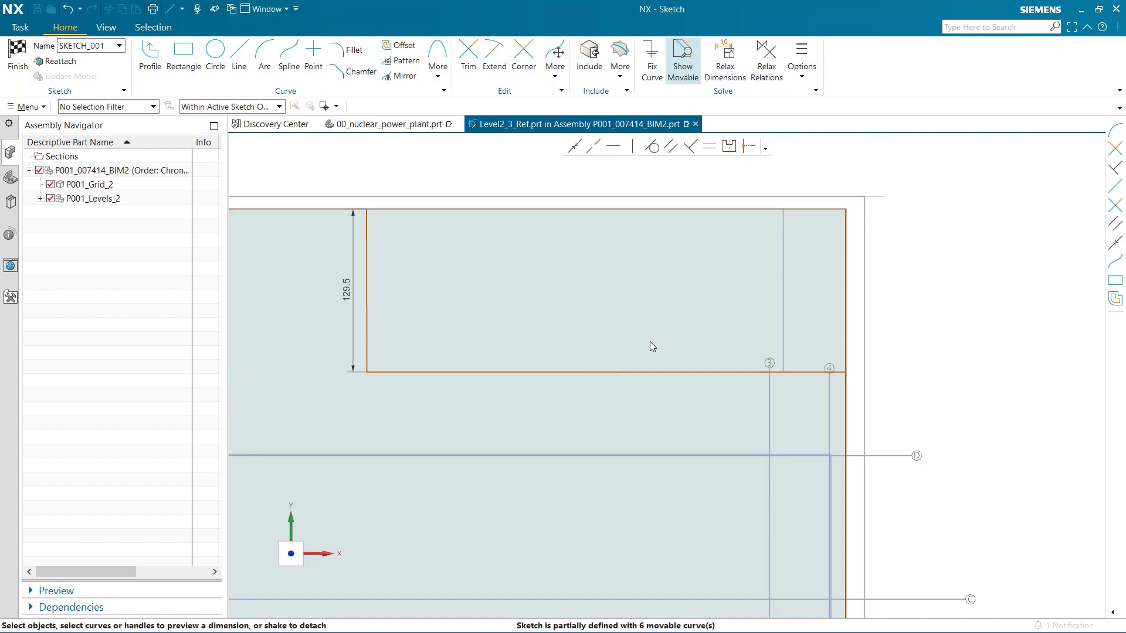
left_click(564, 372)
left_click(614, 399)
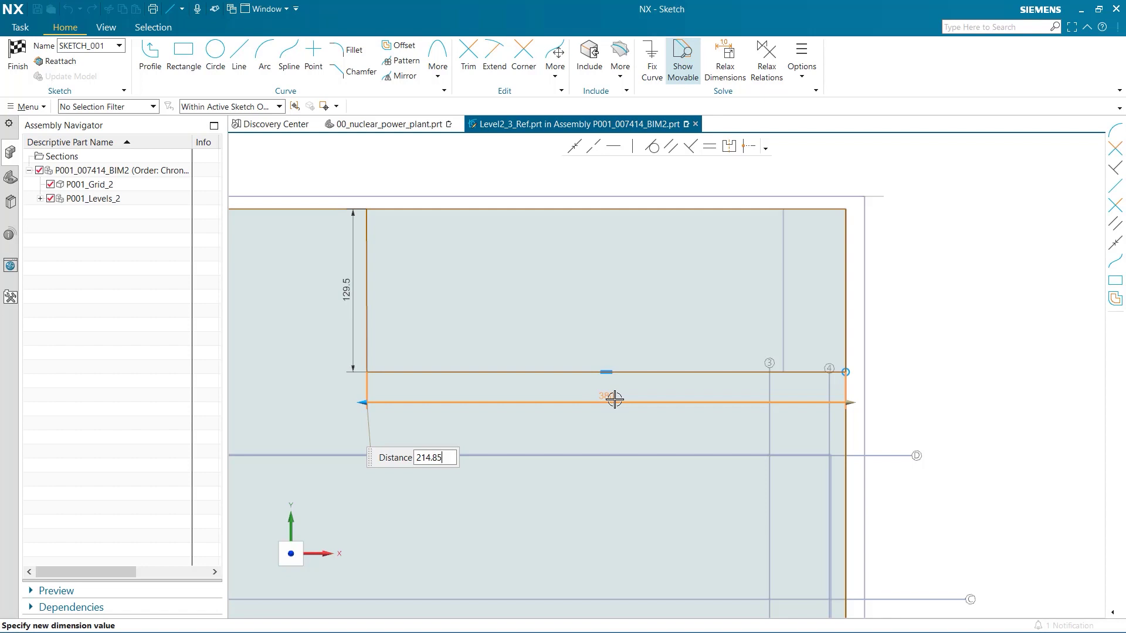
key("Return")
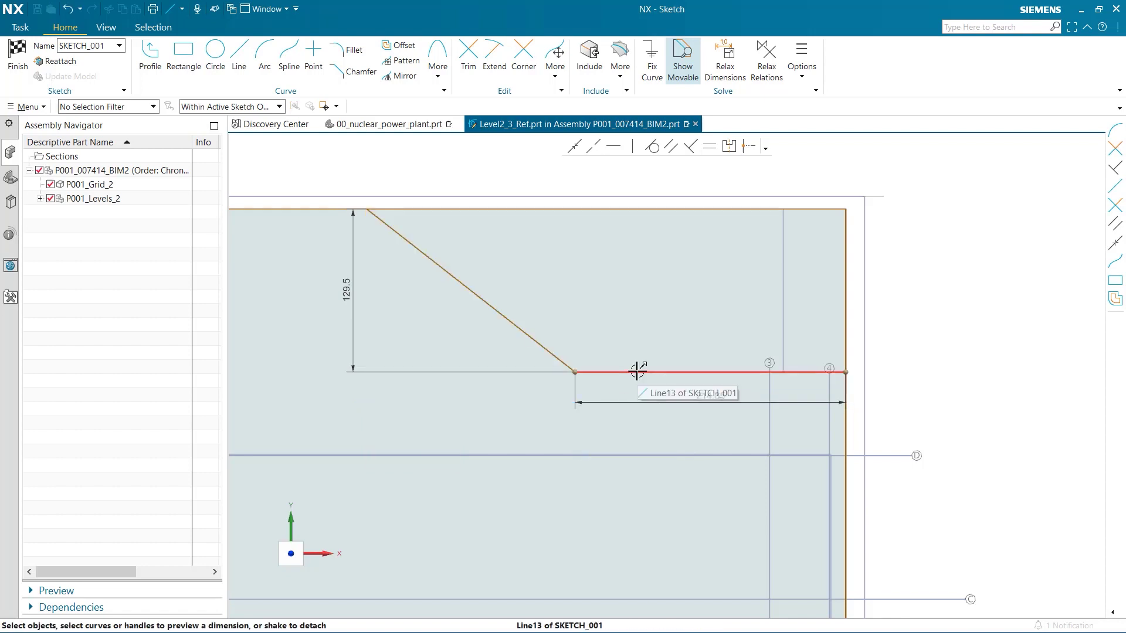
Make the slanted and horizontal notch lines perpendicular, then trim excess curves.
left_click(690, 146)
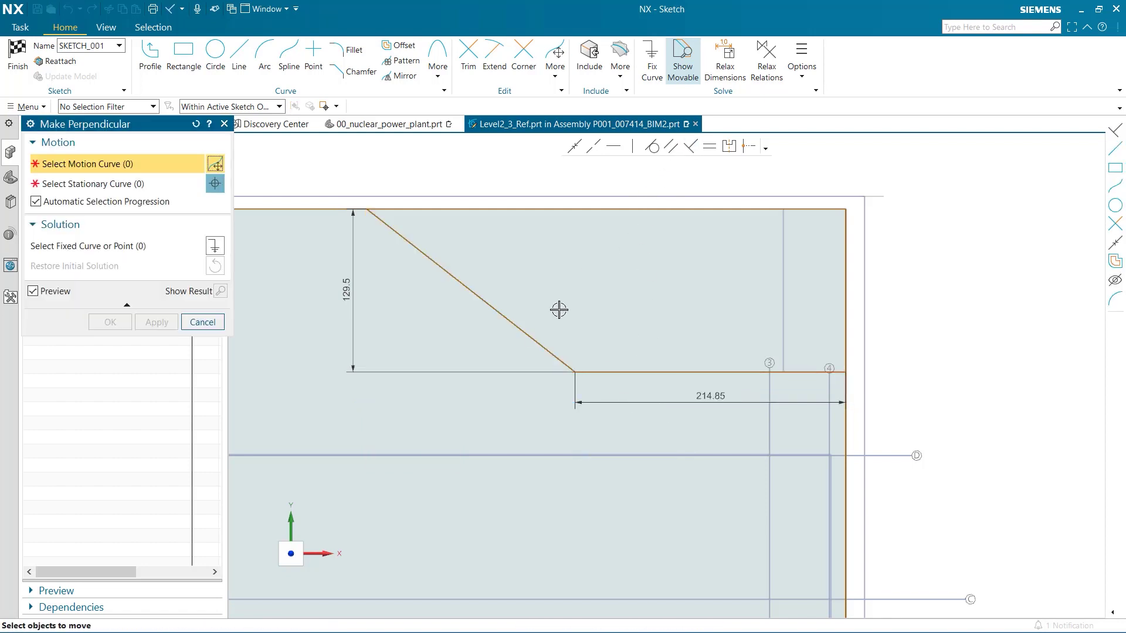
left_click(544, 343)
left_click(607, 372)
left_click(157, 322)
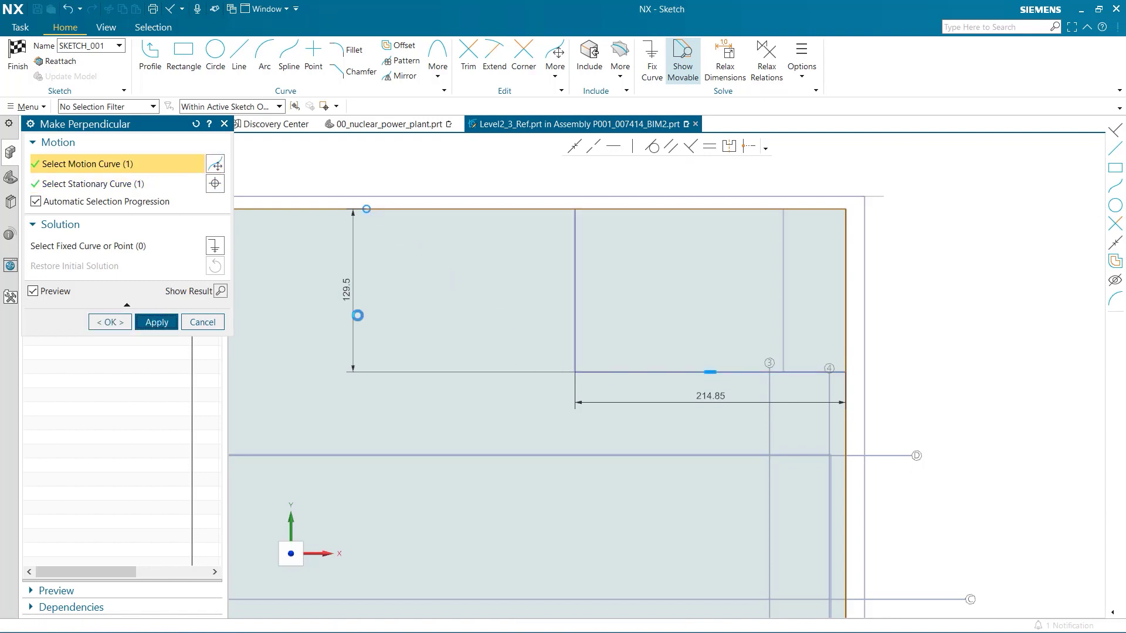
left_click(716, 371)
left_click(847, 352)
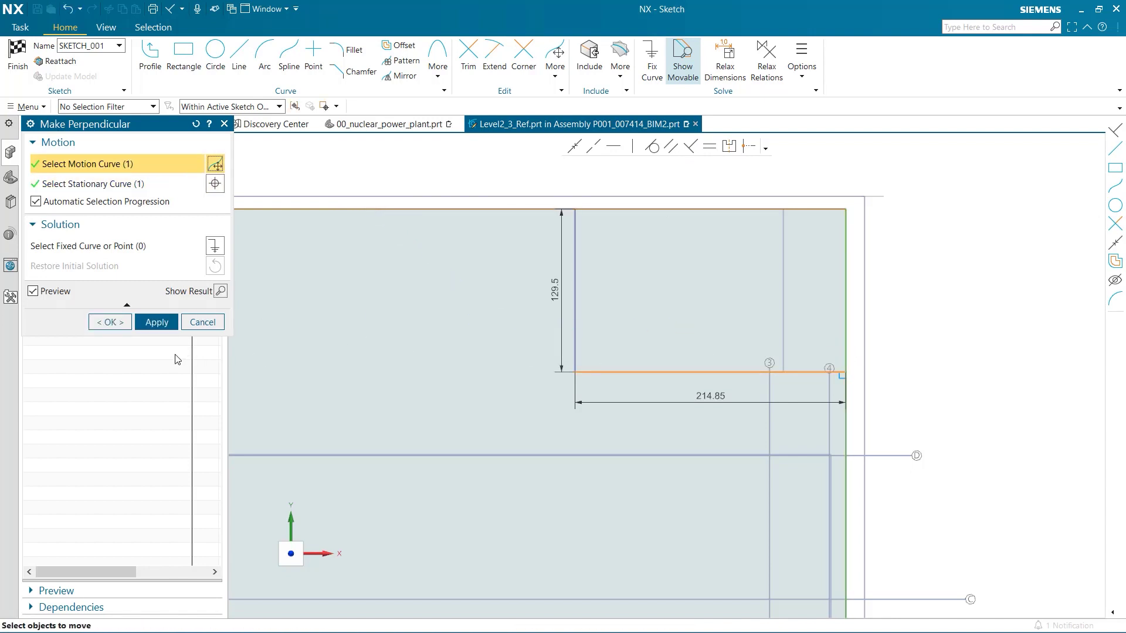
left_click(162, 326)
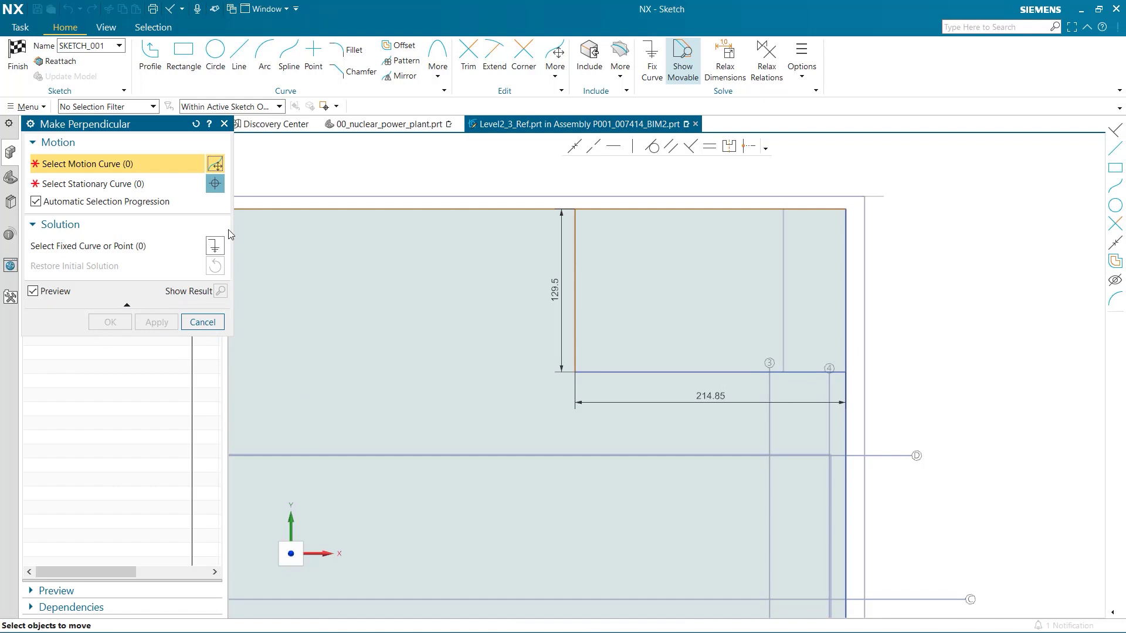
left_click(224, 124)
left_click(468, 57)
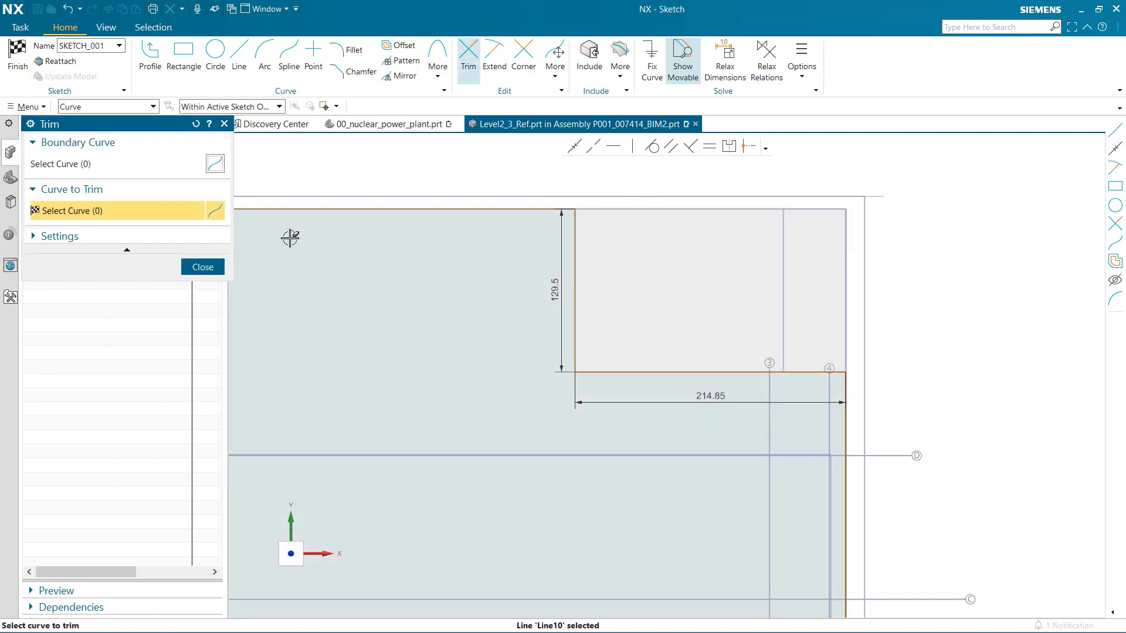
left_click(204, 269)
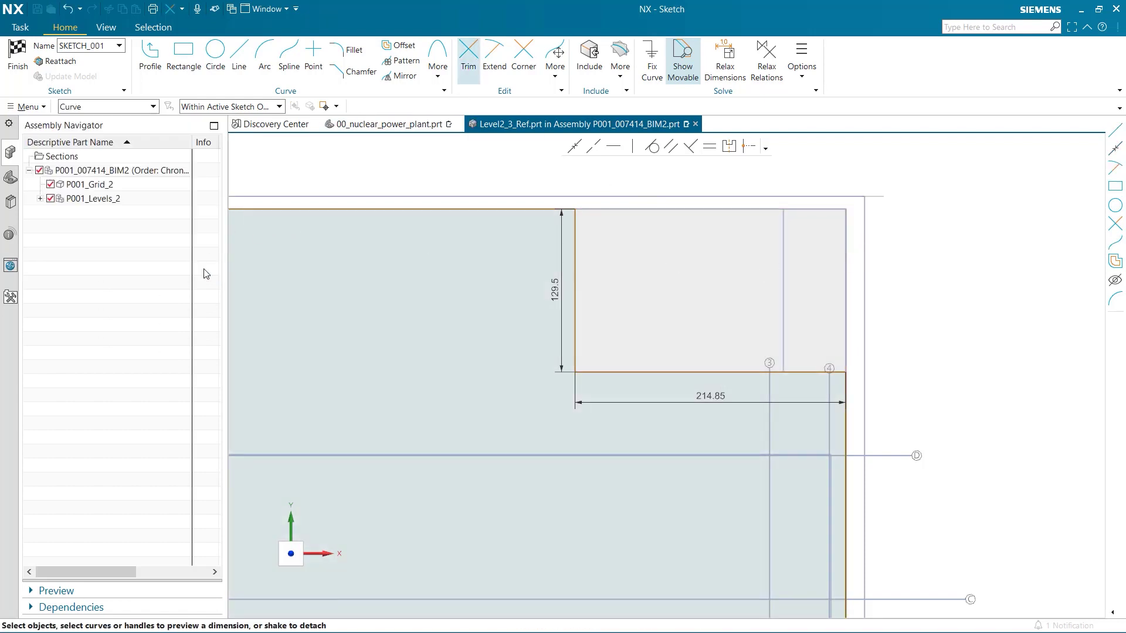
Finish the sketch and create a Level2 floor from its six notched outline curves.
left_click(6, 52)
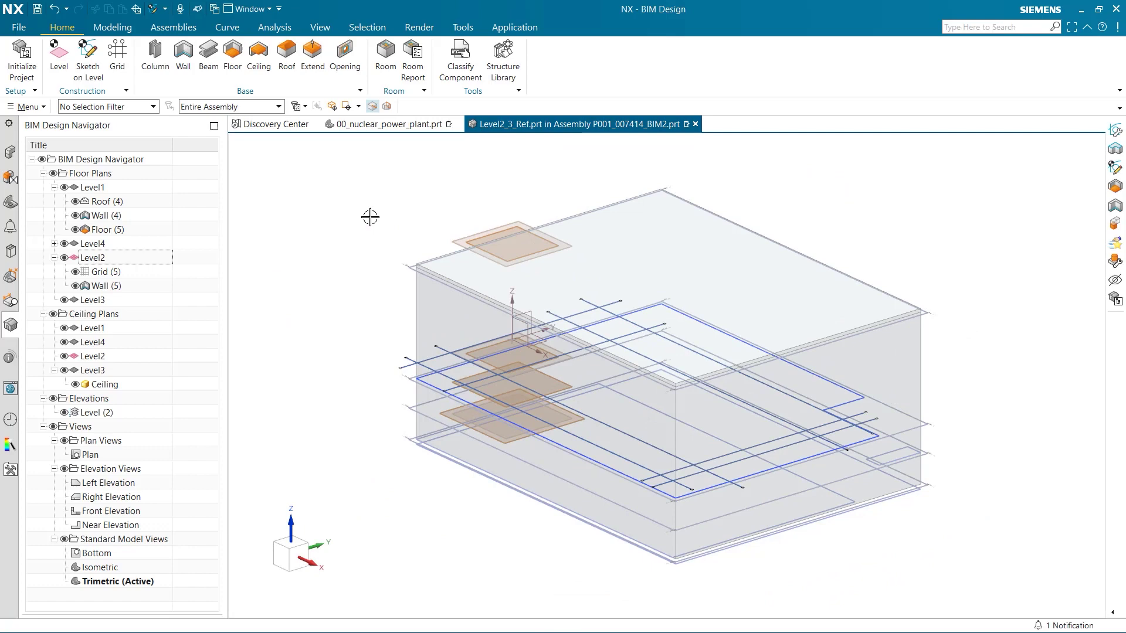
left_click(233, 56)
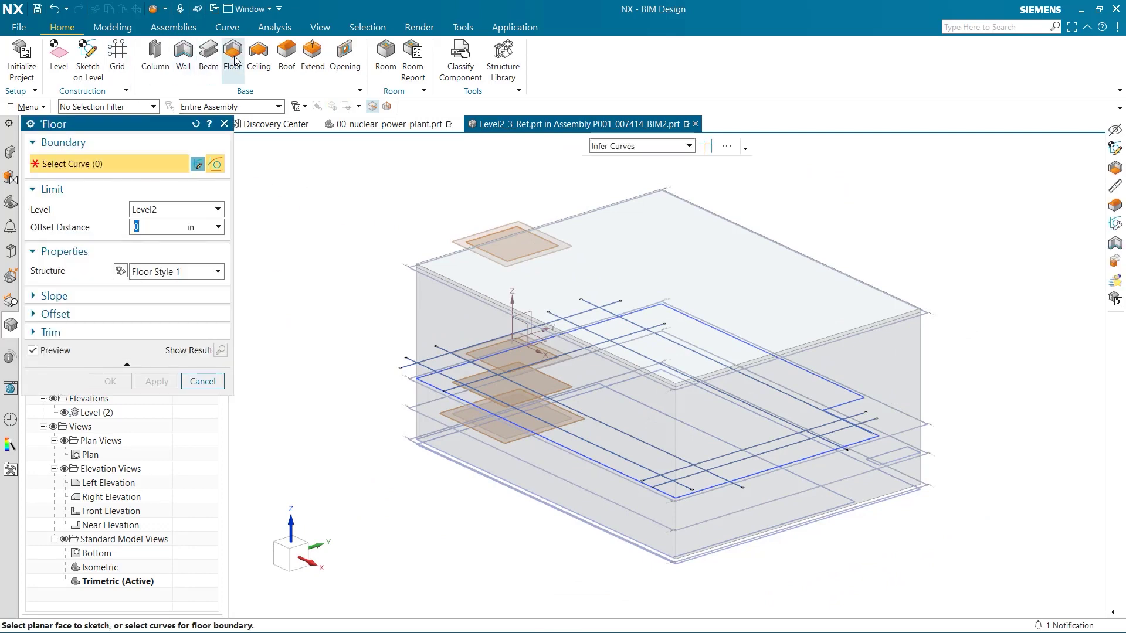
left_click(853, 404)
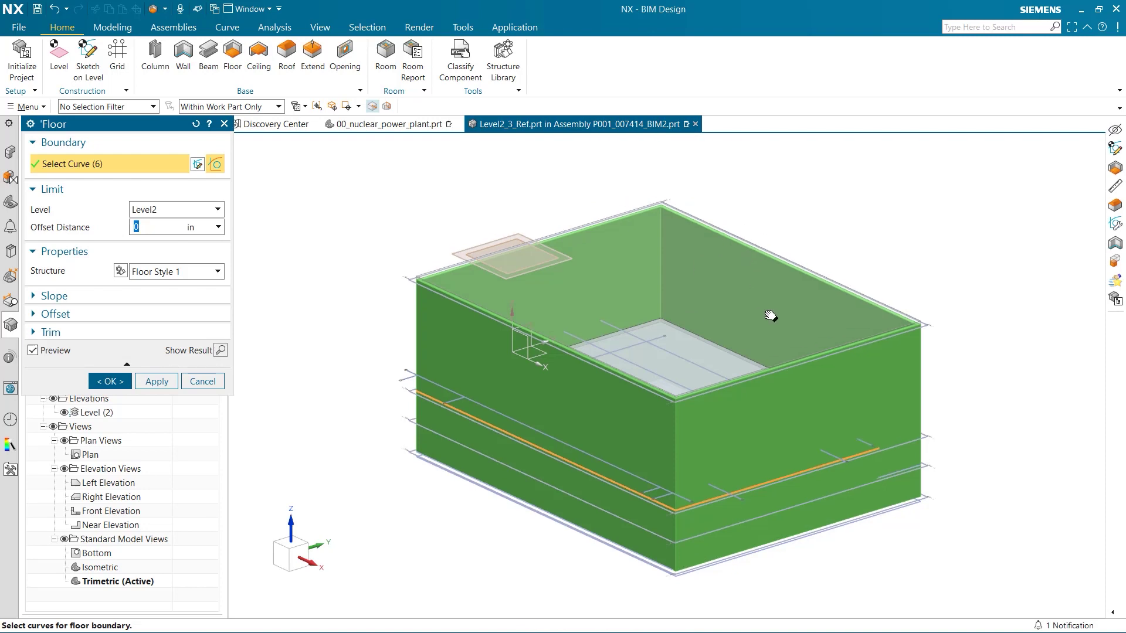
middle_click_drag(754, 307, 764, 350)
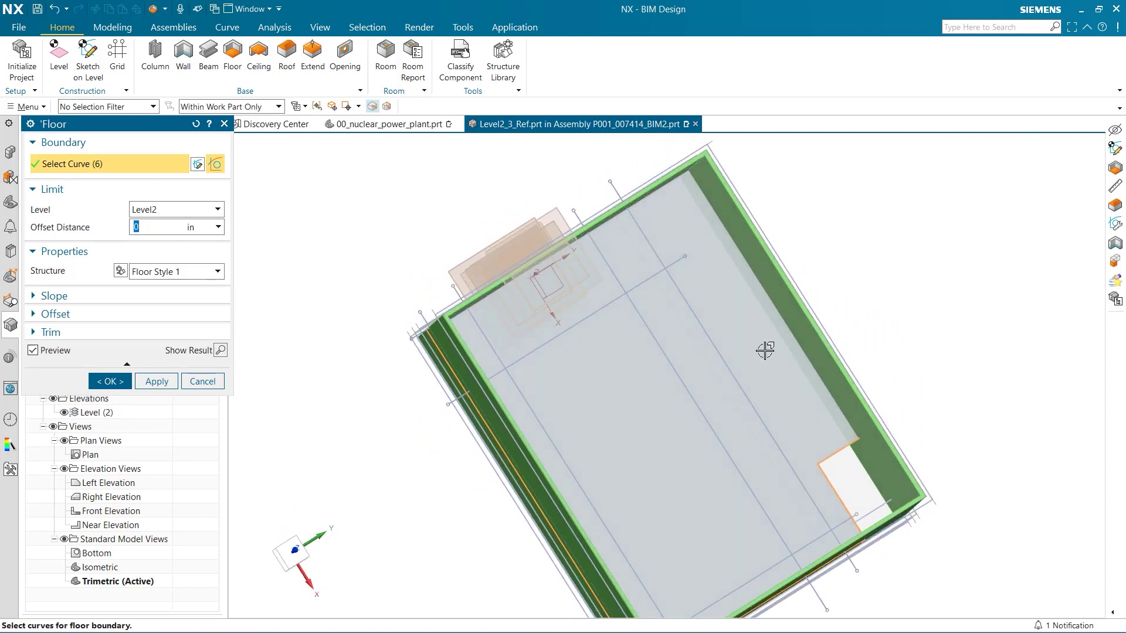
left_click(110, 381)
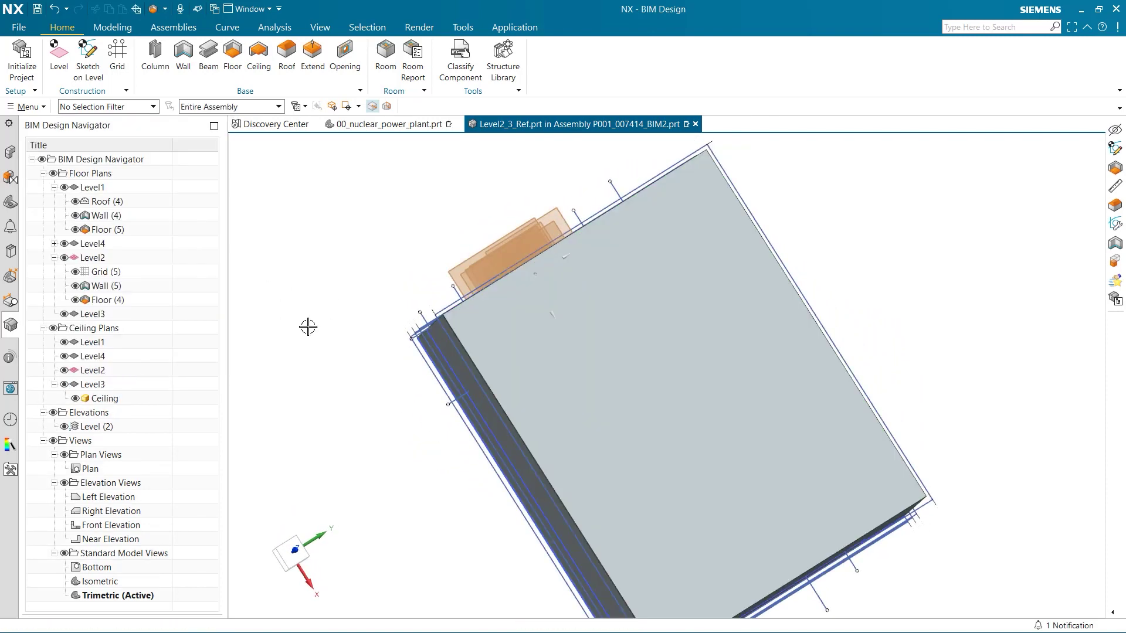
middle_click_drag(307, 326, 266, 241)
Make Level1_3 the work part and hide Level1's walls and floor to expose the interior.
key("Home")
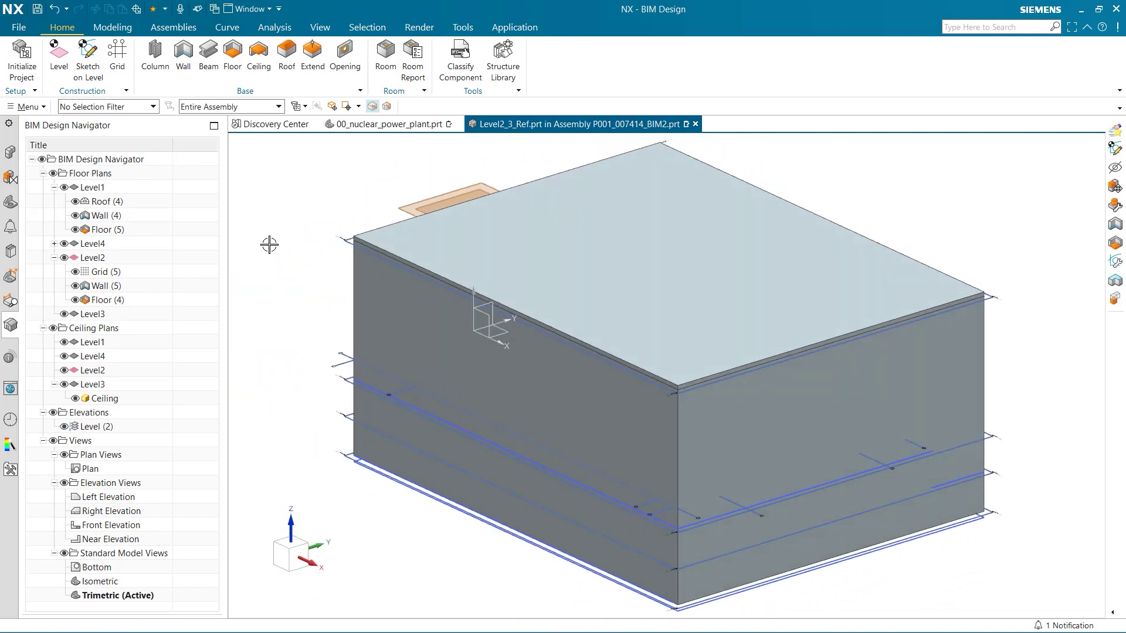
right_click(132, 187)
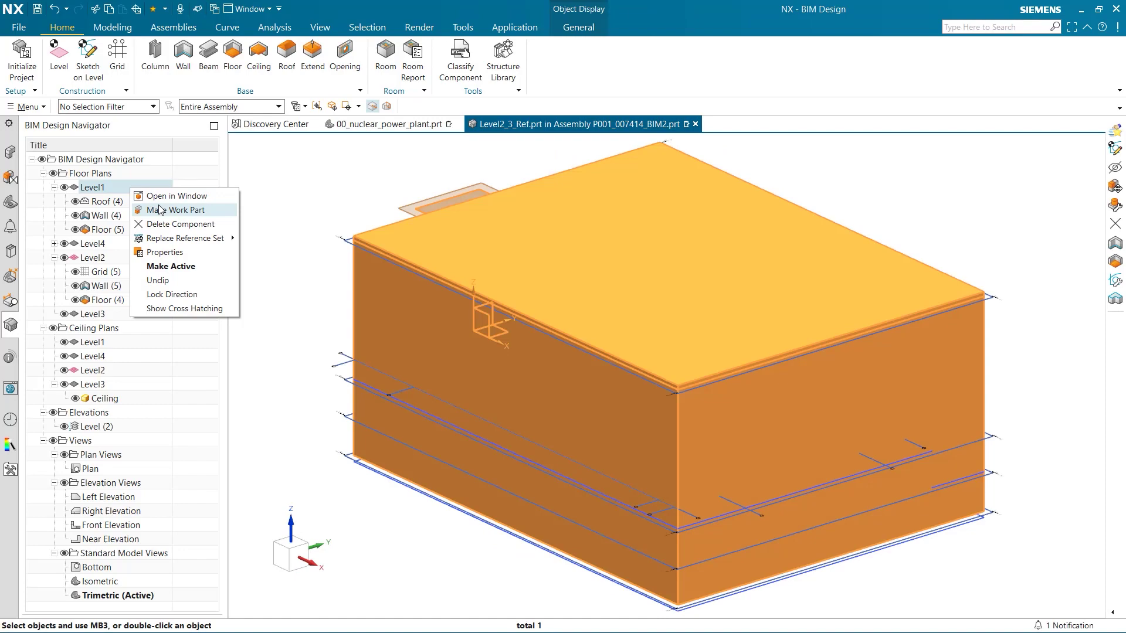
left_click(163, 211)
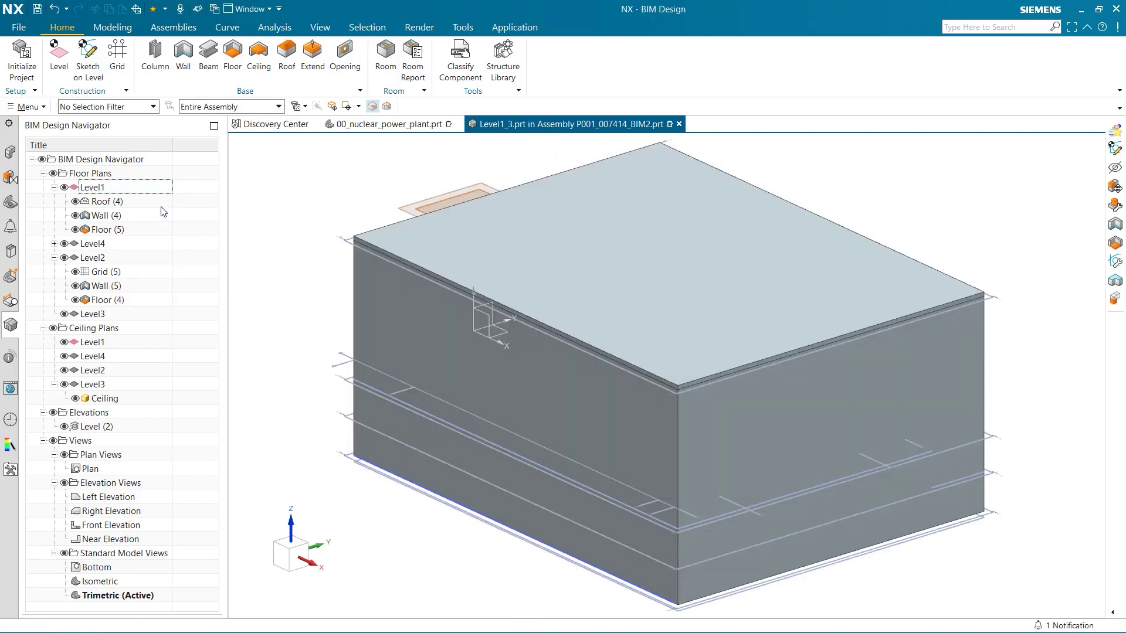
left_click(75, 216)
middle_click_drag(815, 404, 679, 396)
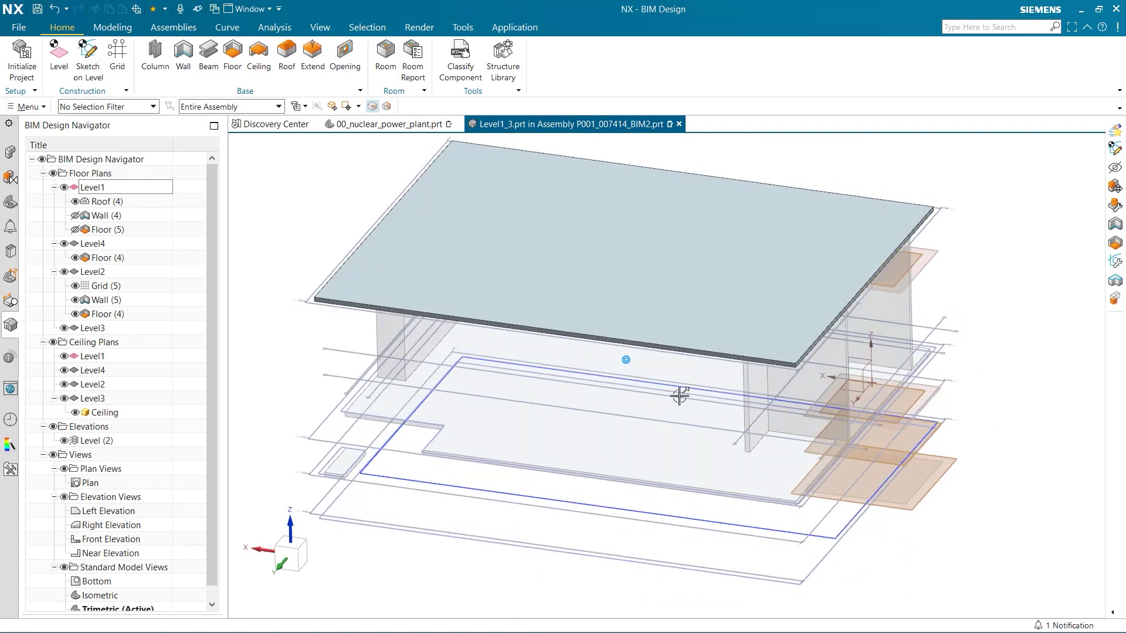
scroll(335, 385, "up", 5)
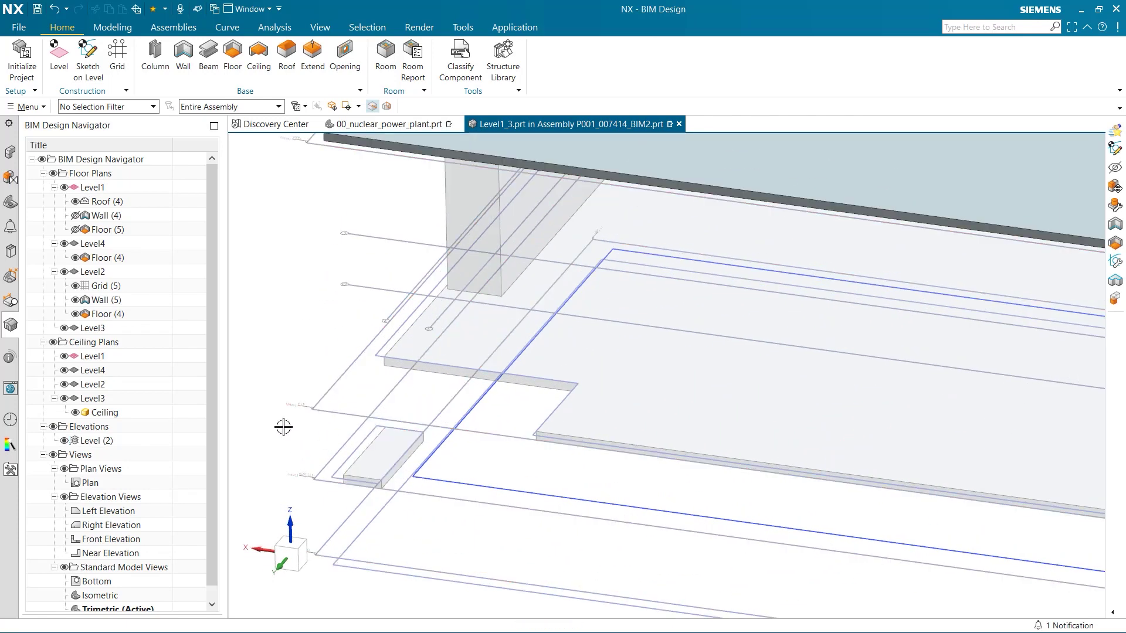
left_click(12, 252)
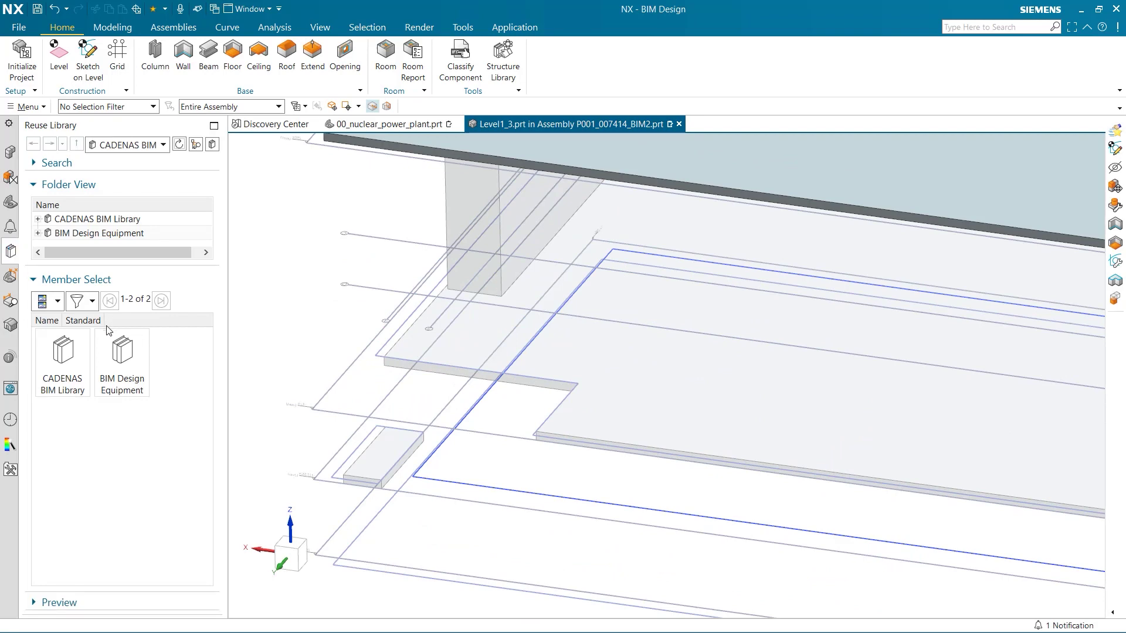
Place two Single-run Stairs from BIM Design Equipment > Stairs in the building's lower-left corner.
double_click(117, 355)
double_click(181, 358)
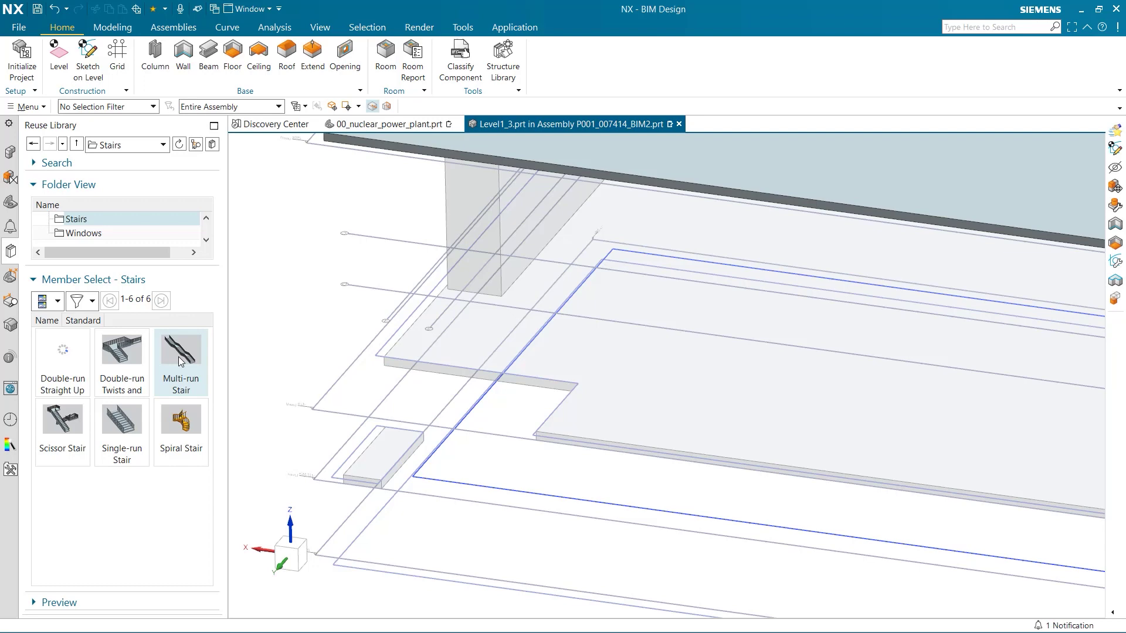
left_click_drag(141, 430, 499, 540)
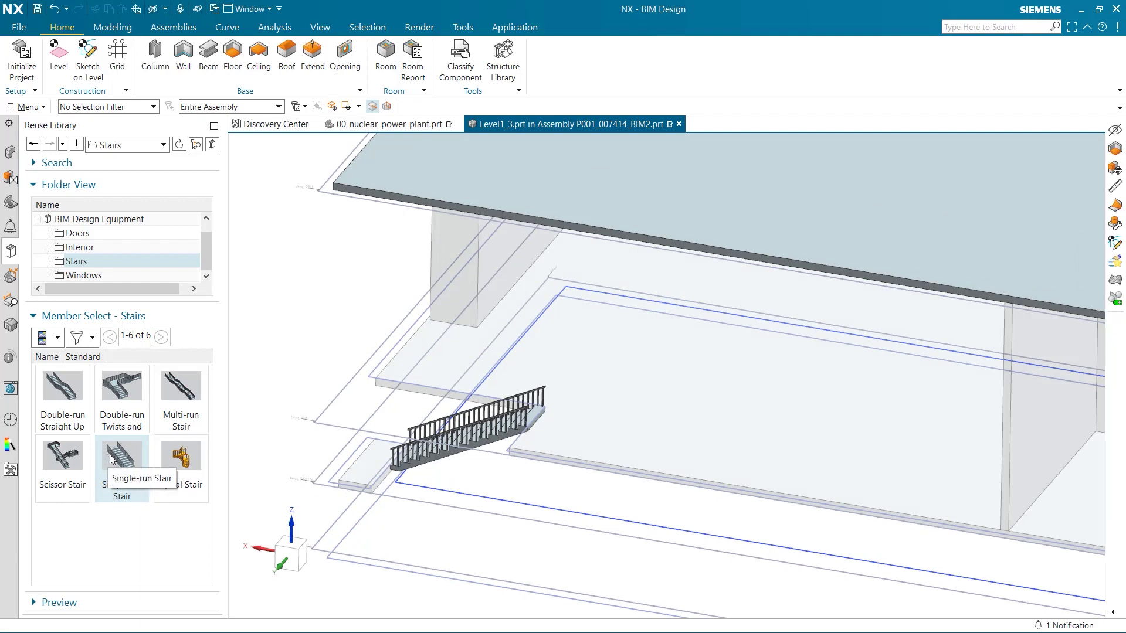
left_click_drag(113, 459, 416, 526)
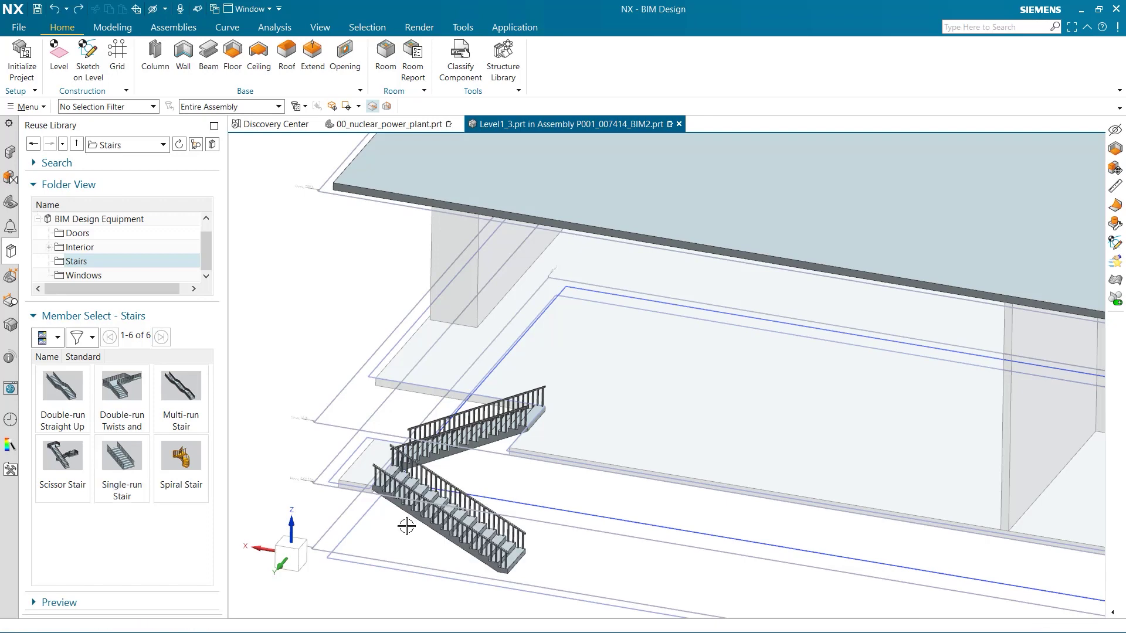
middle_click_drag(312, 462, 276, 455)
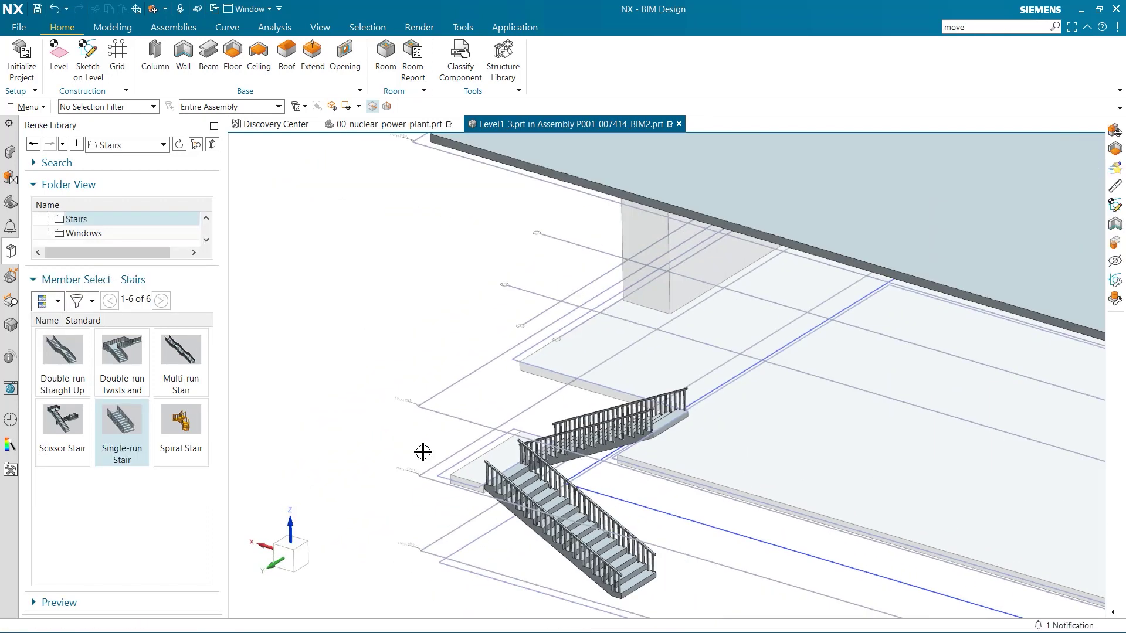
middle_click_drag(423, 451, 389, 382, "shift")
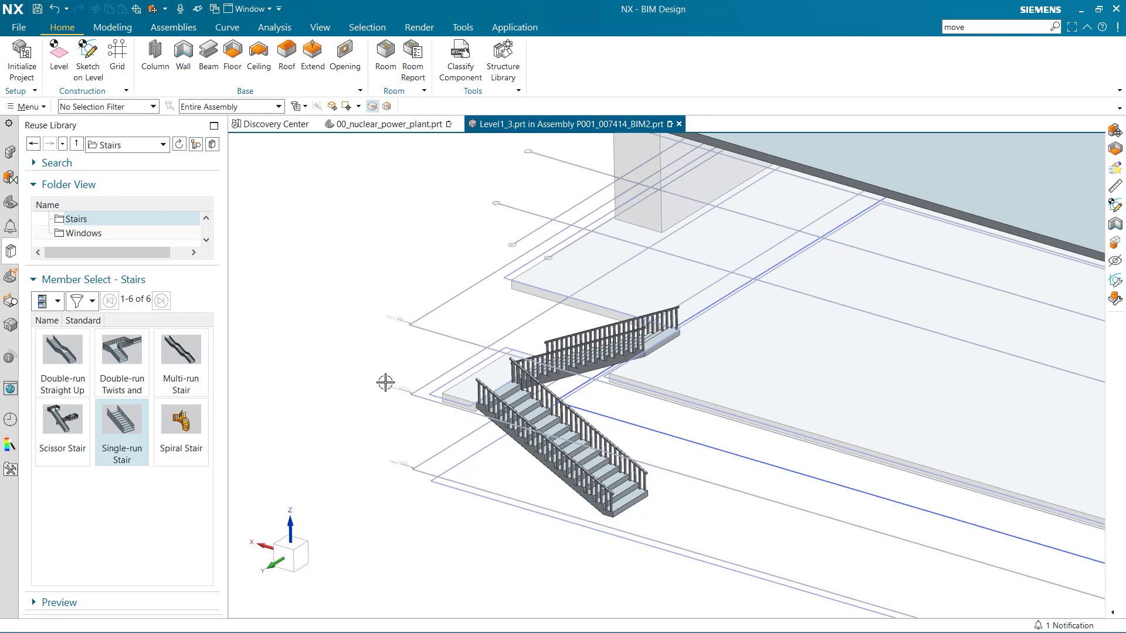
Create a bottom floor slab using the whole SKETCH_000 outline as boundary.
left_click(10, 326)
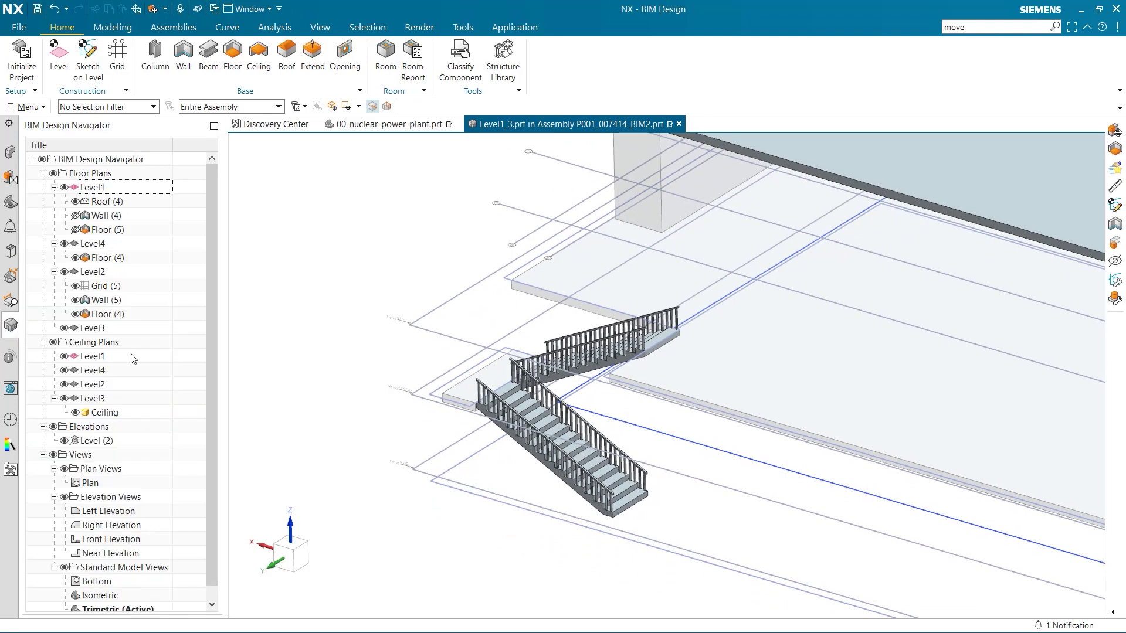
scroll(350, 404, "down", 4)
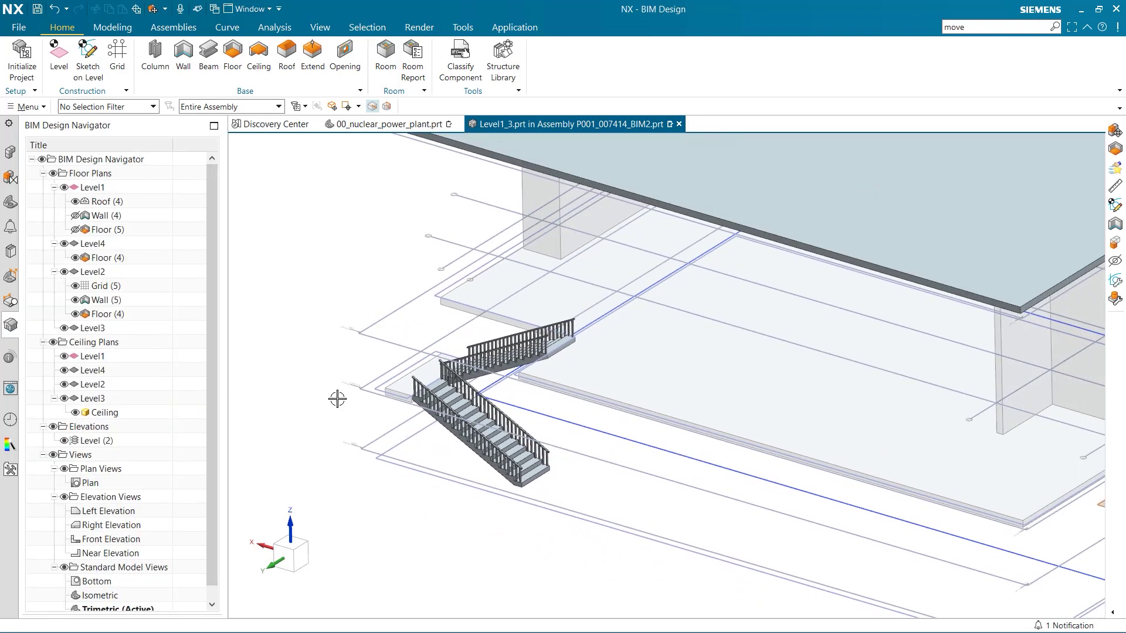
scroll(347, 398, "down", 2)
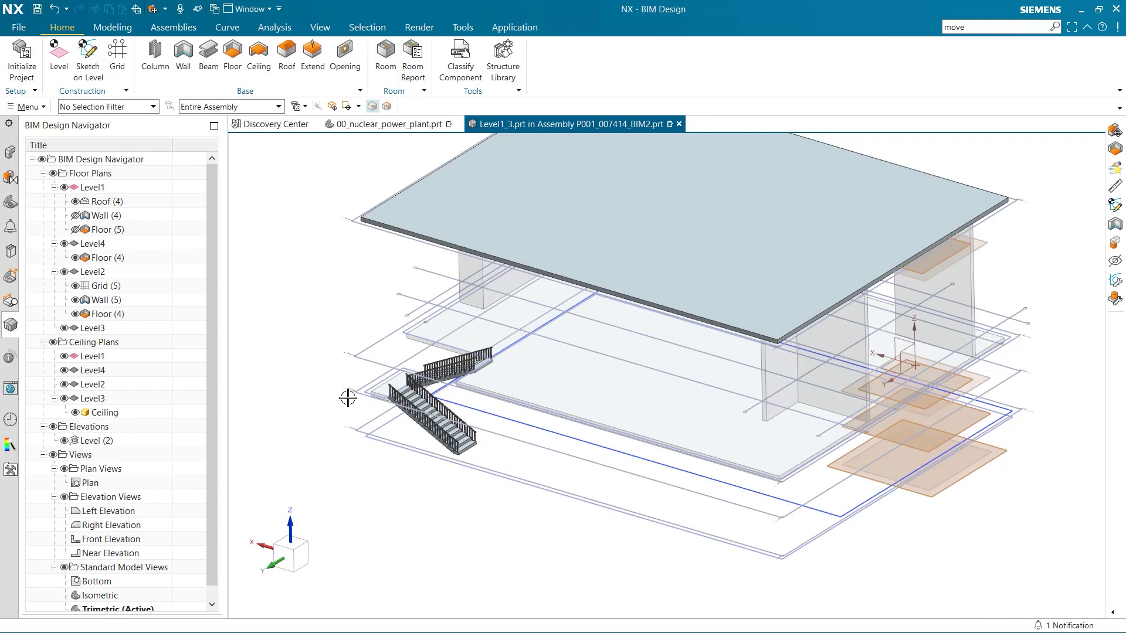
left_click(232, 56)
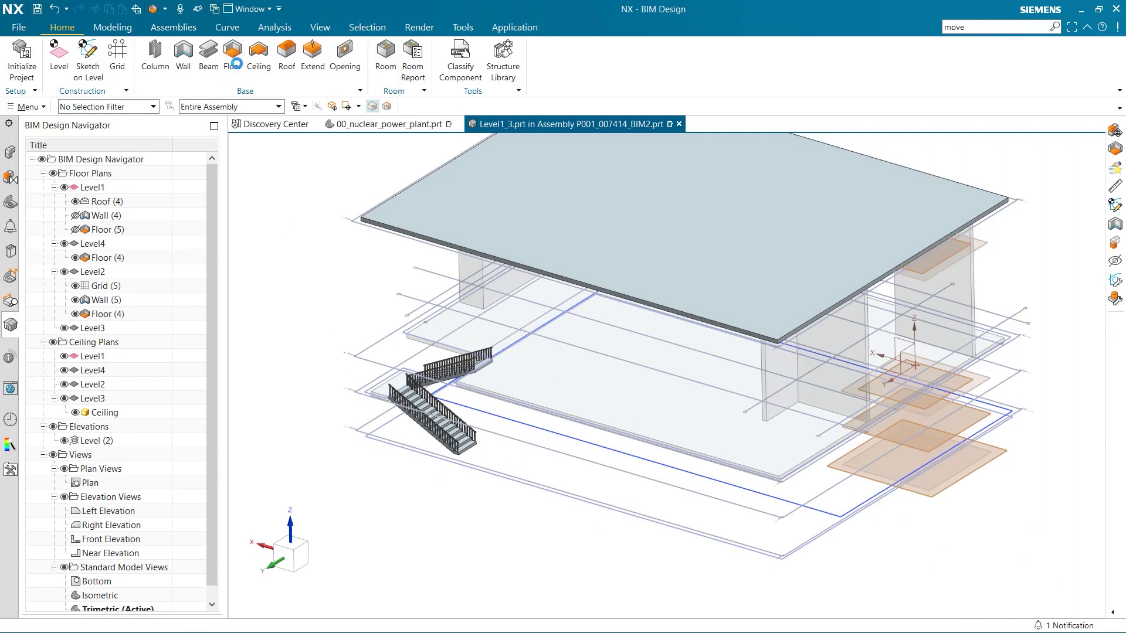
left_click(777, 555)
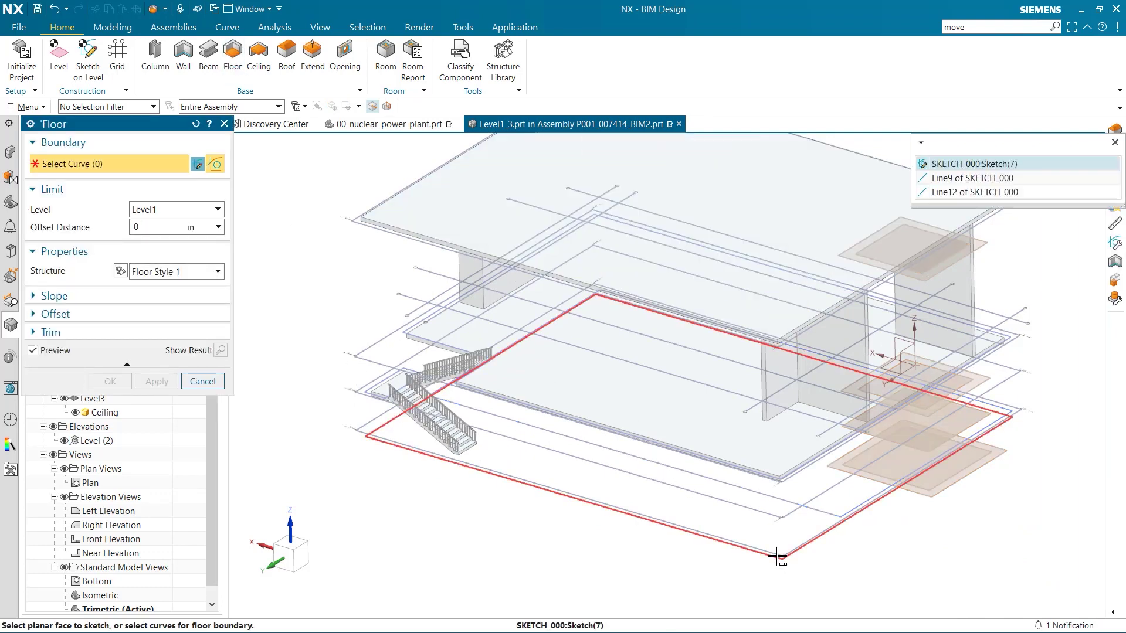
left_click(976, 165)
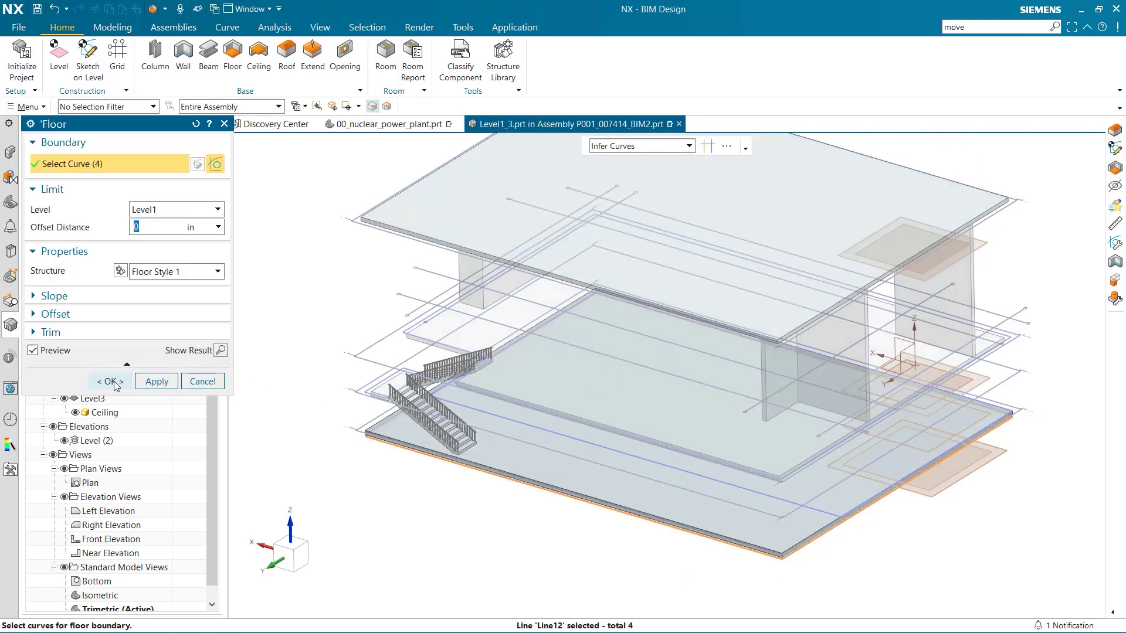
left_click(117, 382)
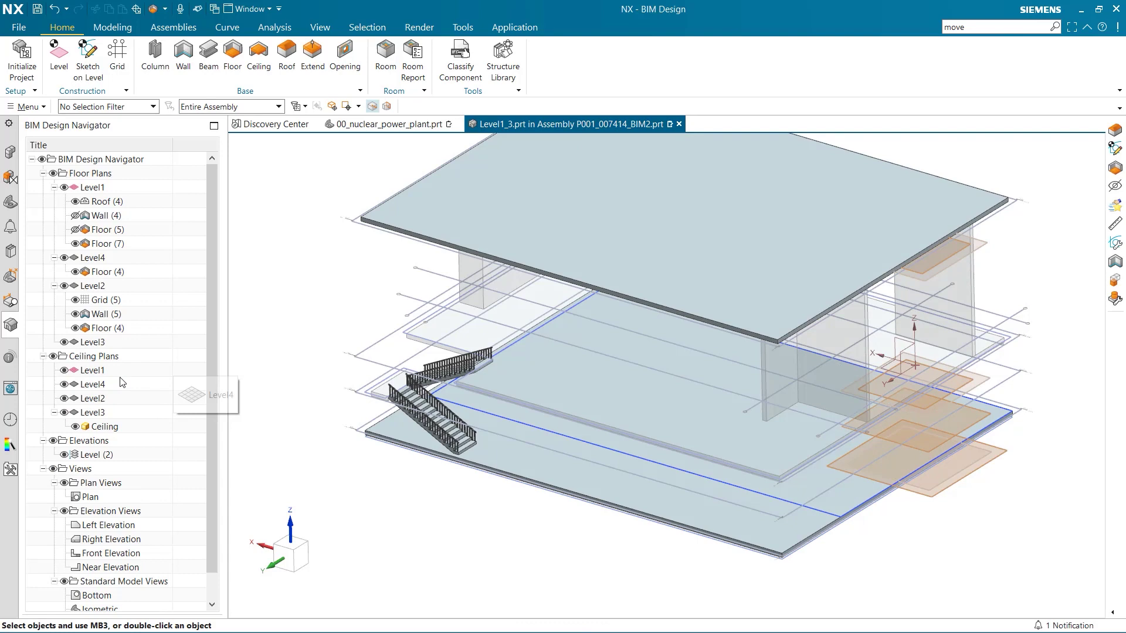
Make P001_007414_BIM2 the work part and show Level1's walls again.
left_click(11, 153)
double_click(52, 169)
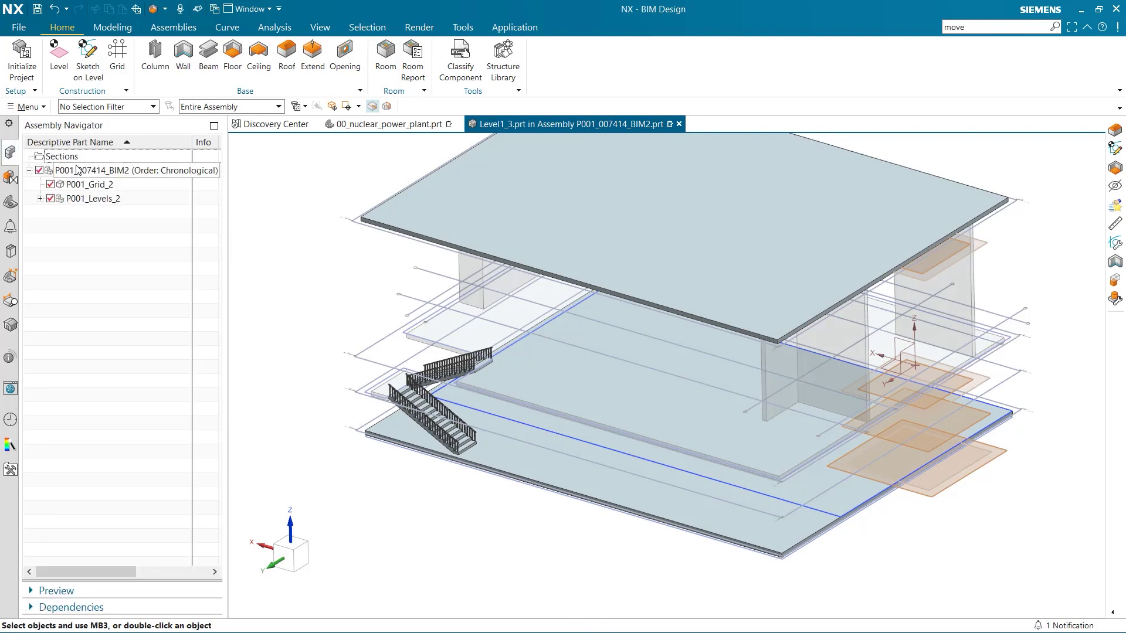
left_click(10, 325)
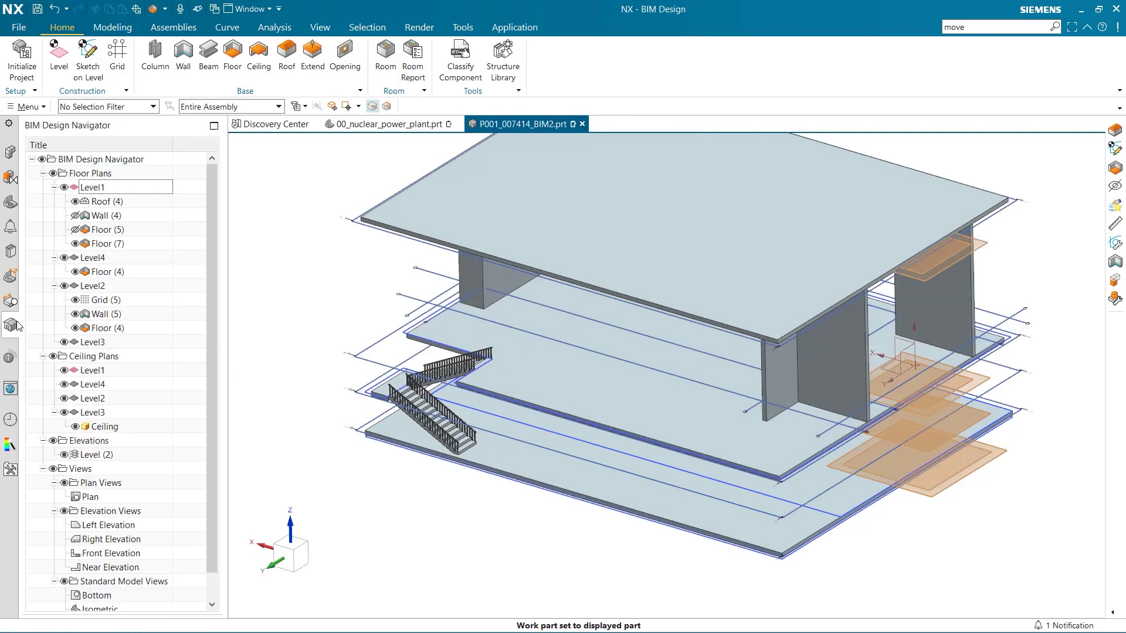
middle_click_drag(378, 453, 431, 419, "shift")
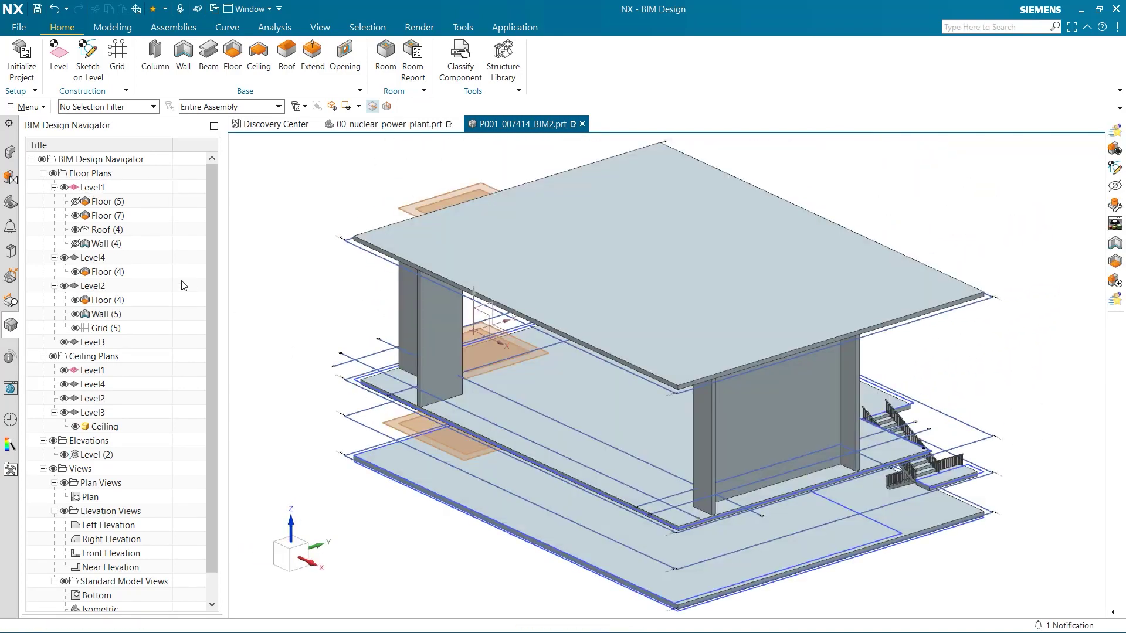
left_click(75, 243)
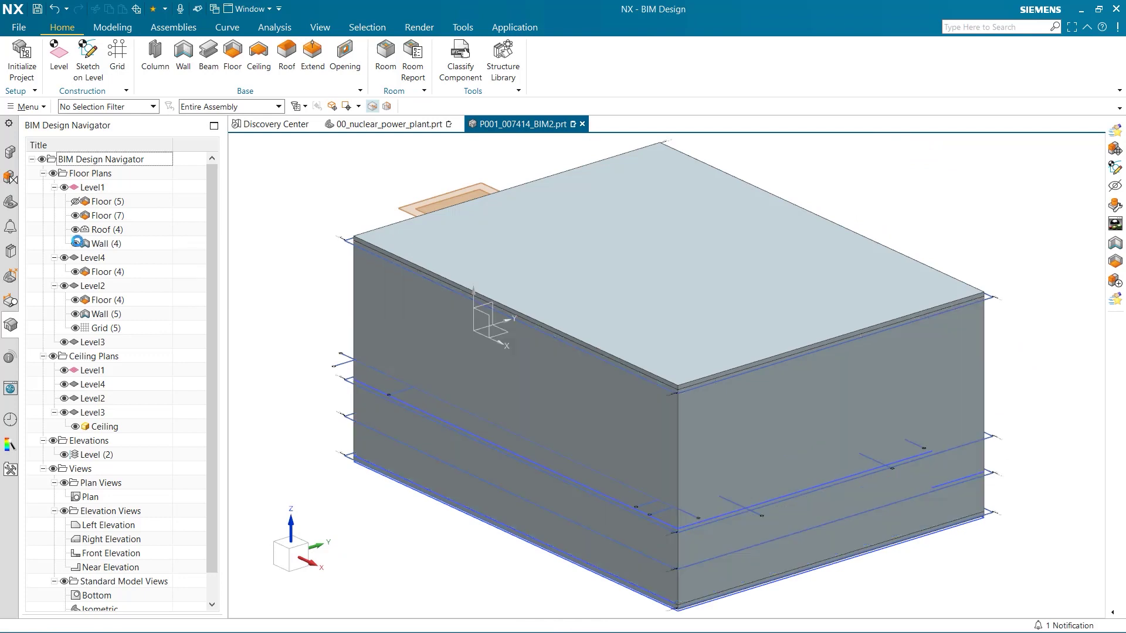
In the 00_nuclear_power_plant assembly, hide Level1_3's roof and look down at the stairs.
left_click(390, 123)
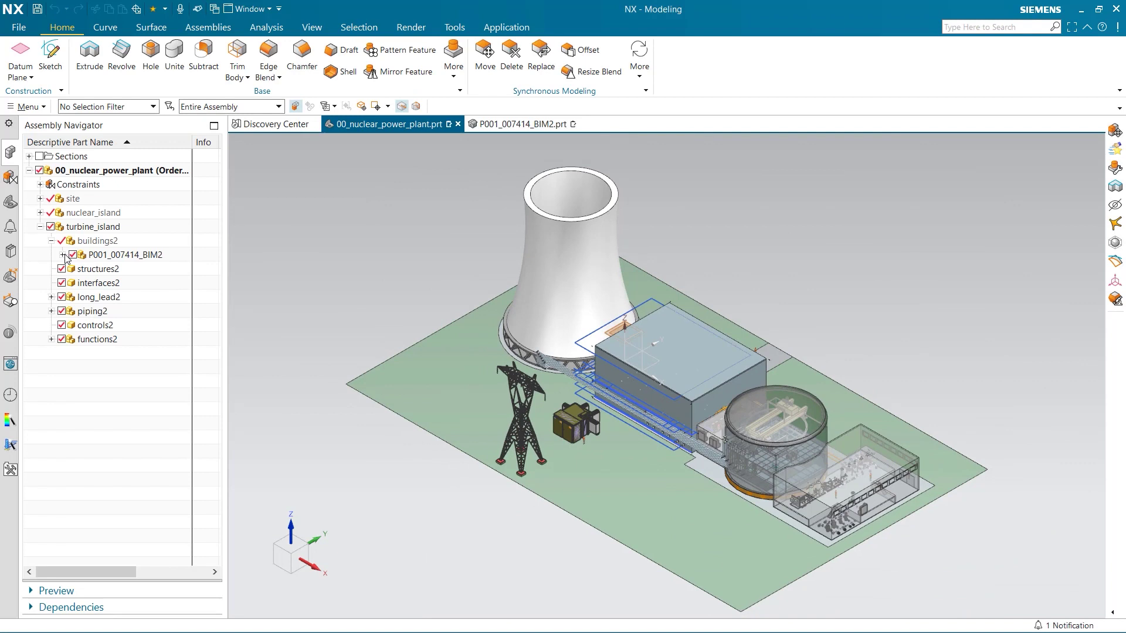
left_click(62, 255)
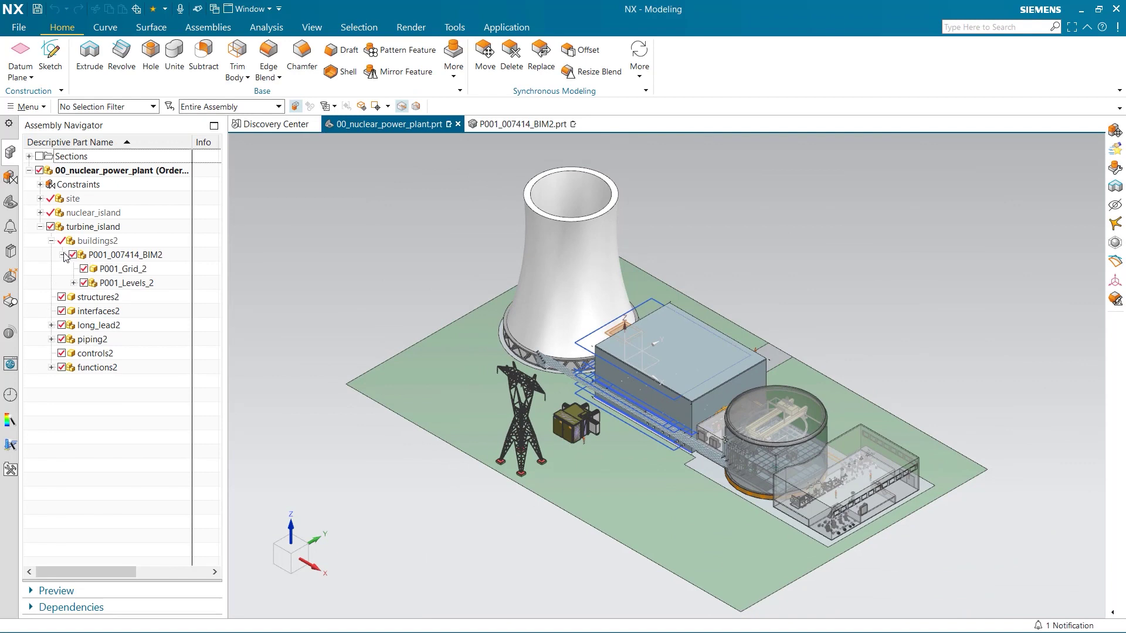
left_click(74, 283)
left_click(85, 297)
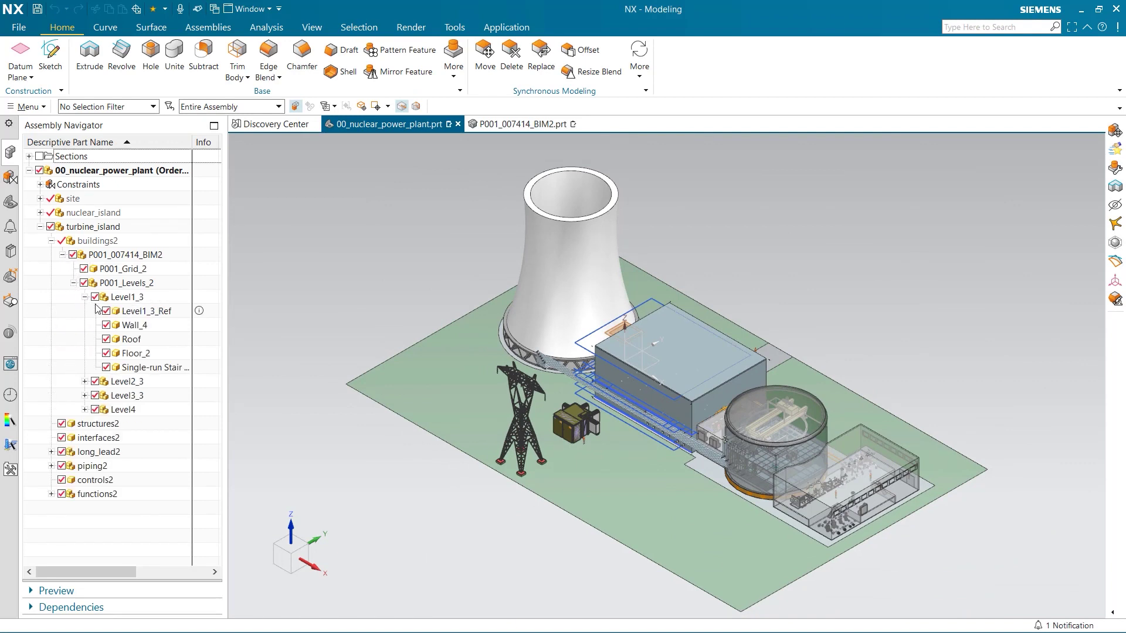
left_click(106, 339)
scroll(745, 246, "up", 5)
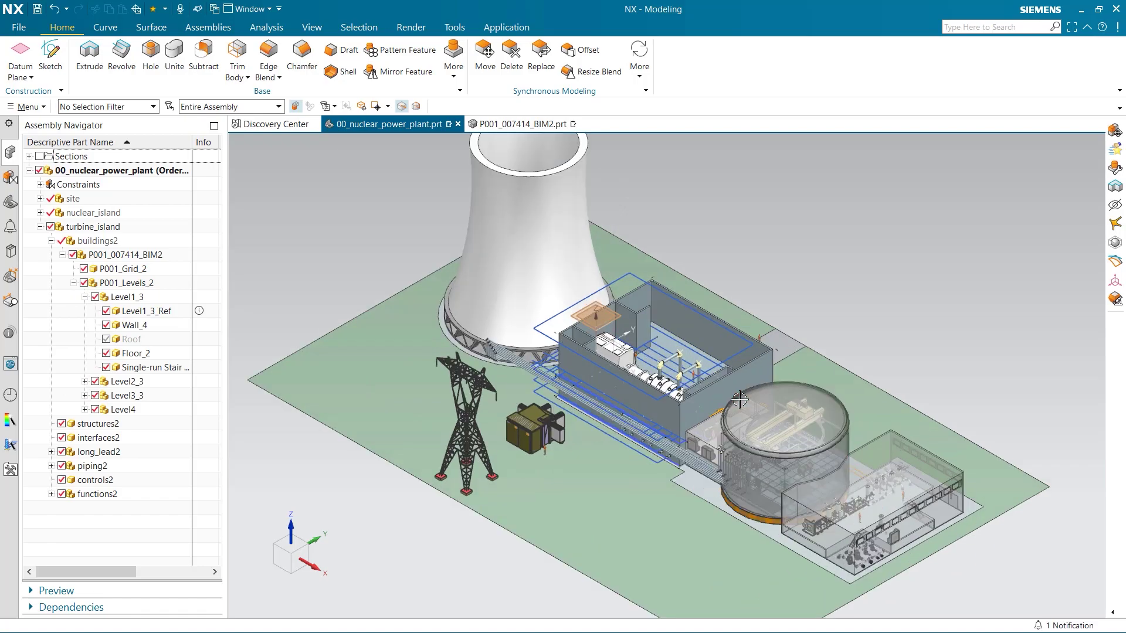
middle_click_drag(747, 239, 753, 294)
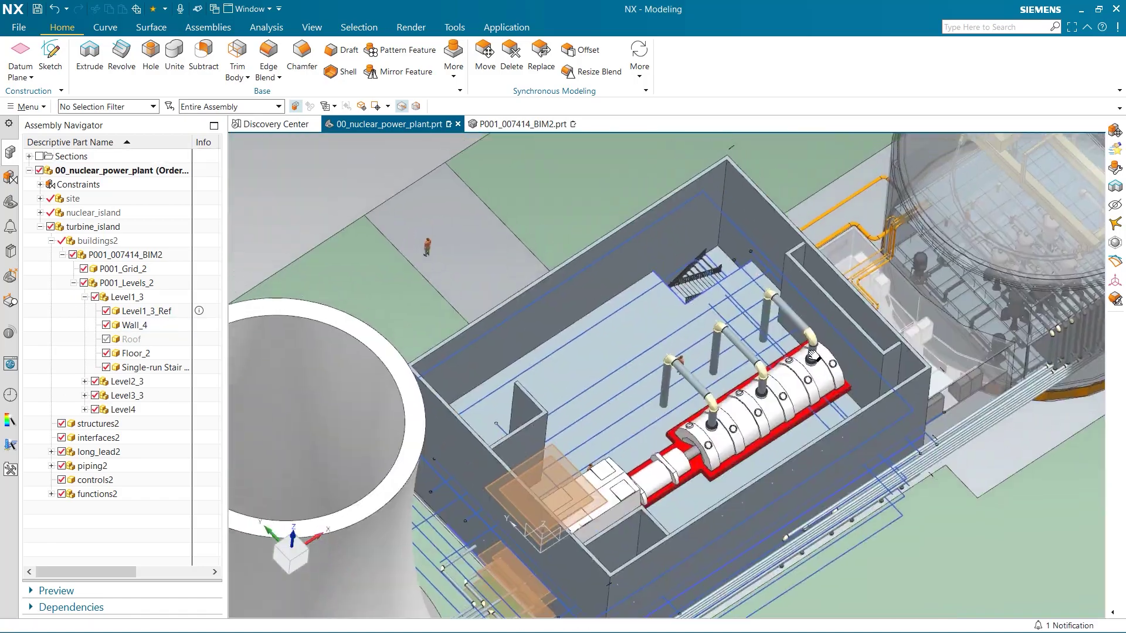
scroll(747, 295, "up", 5)
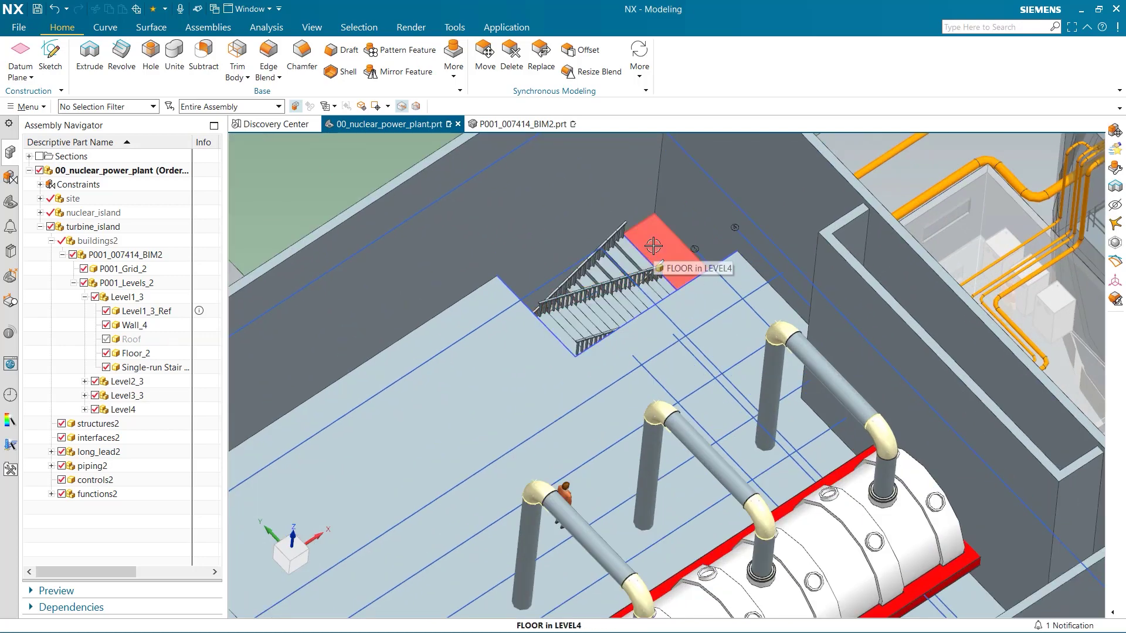
scroll(654, 247, "down", 5)
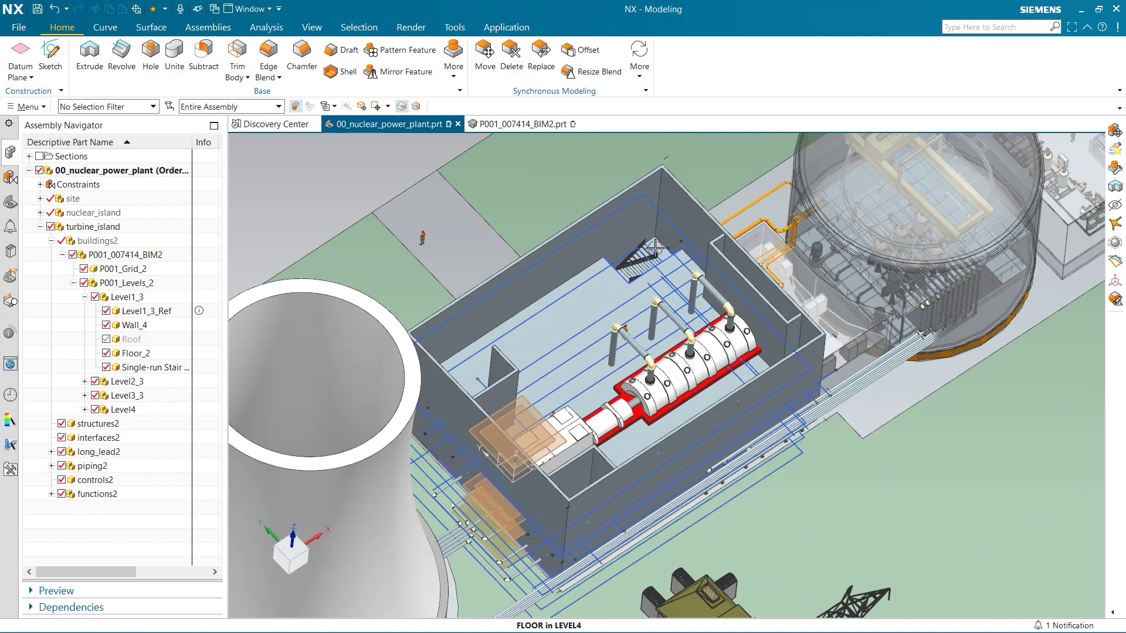
Turn the Level1_3 Roof back on and view the whole power plant from a lower angle.
key("Home")
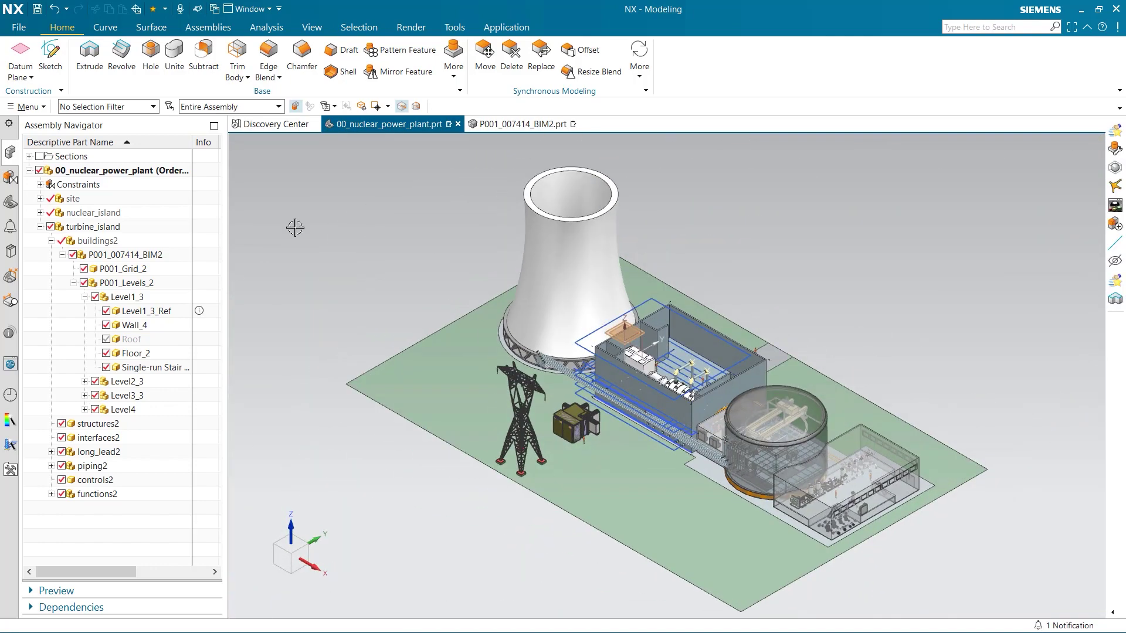
left_click(106, 339)
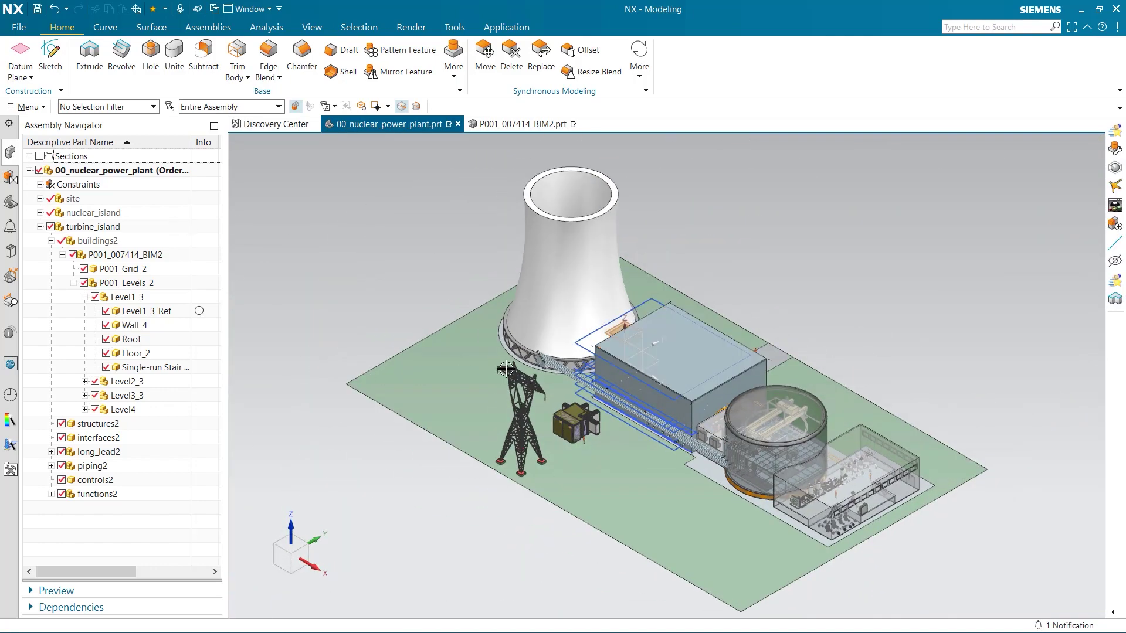
scroll(607, 404, "up", 2)
middle_click_drag(607, 404, 605, 388)
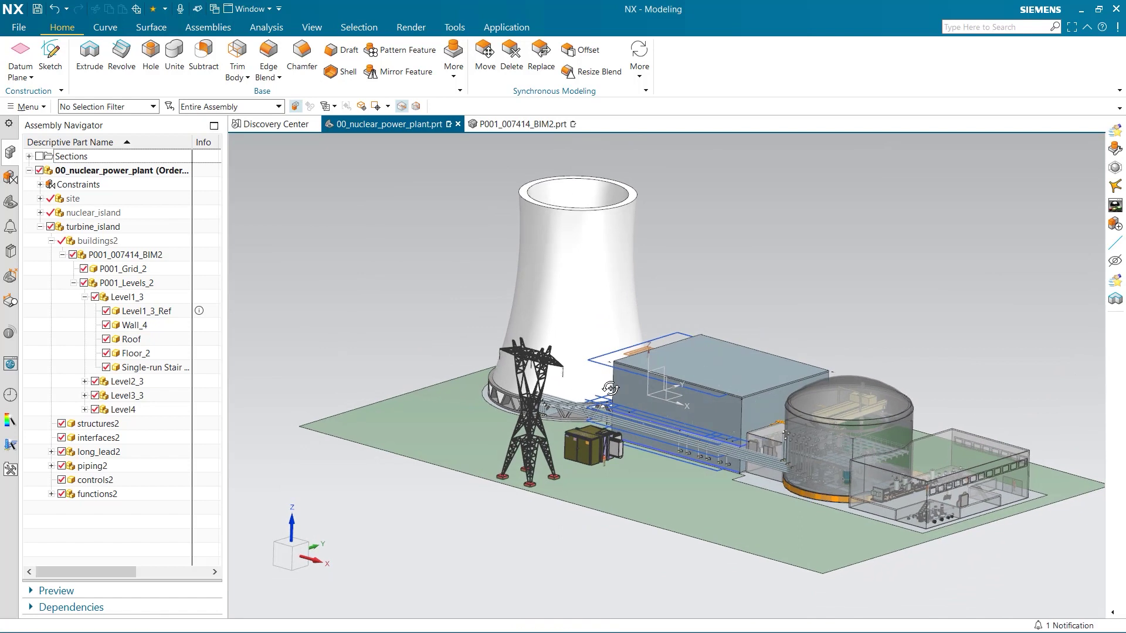